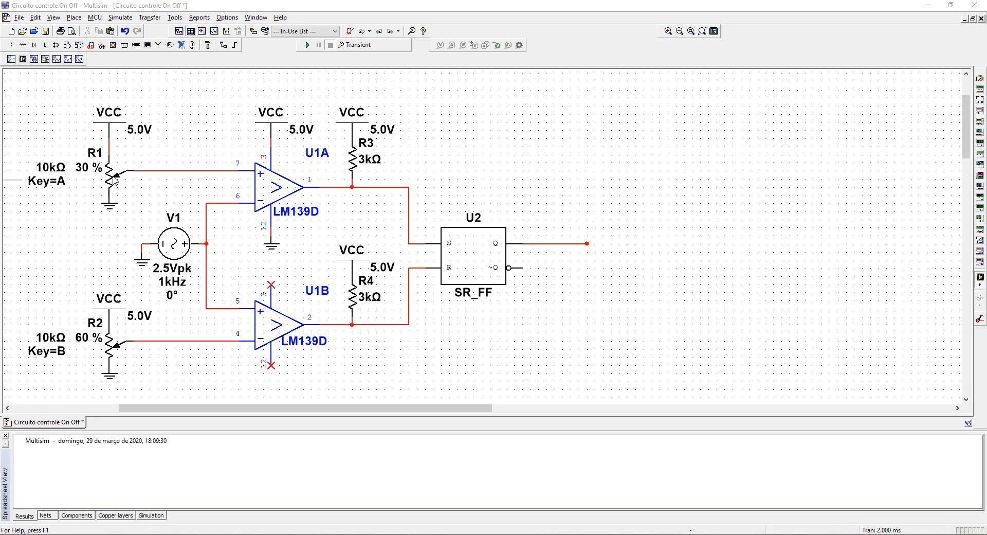
- Inspect the wires from the R1 and R2 wipers and source V1, and the comparator output wires feeding the SR flip-flop
mouse_move(139, 346)
click(184, 170)
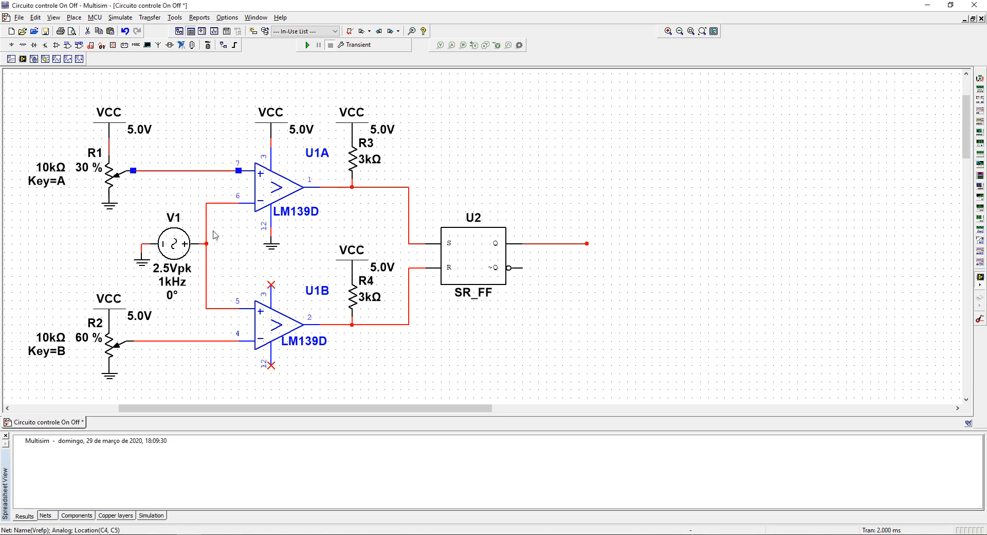
click(206, 274)
click(193, 337)
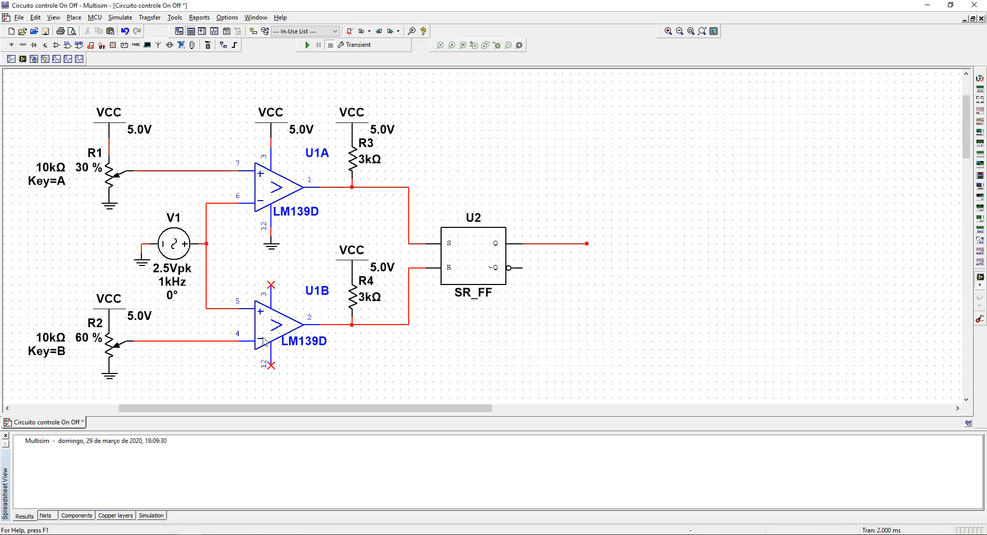
click(371, 324)
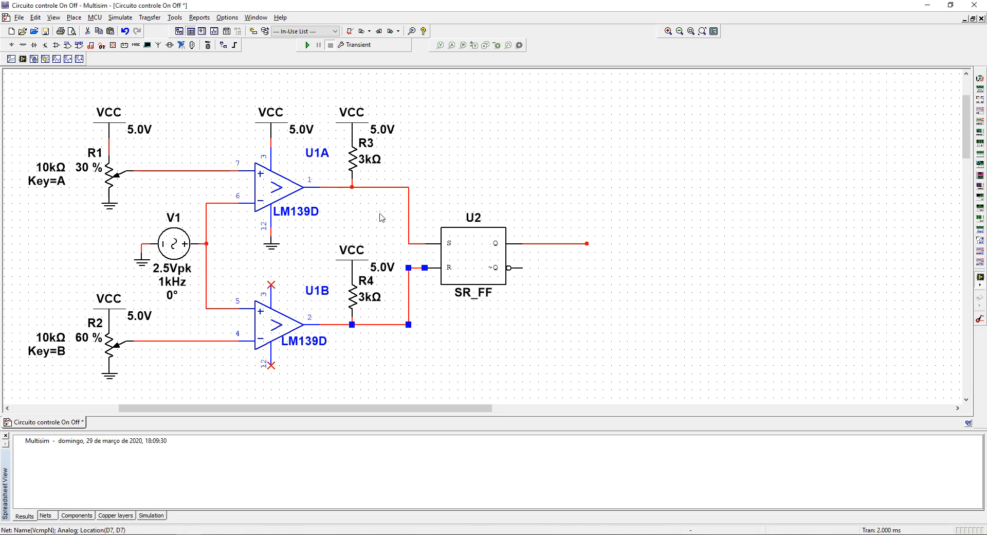
click(381, 188)
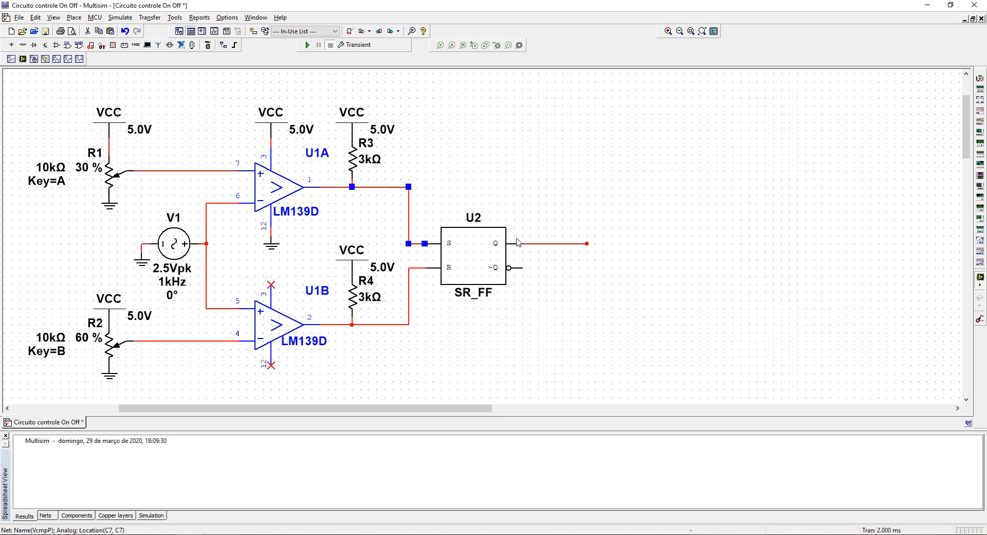
- Check the preferred net name of the wire between R1's wiper and U1A's positive input, leaving its properties unchanged
click(179, 171)
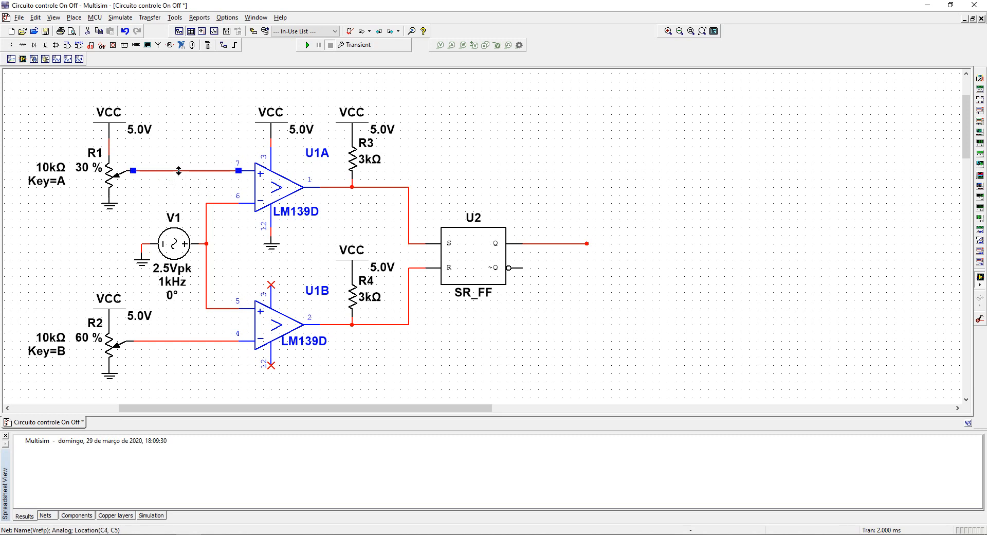
double_click(180, 170)
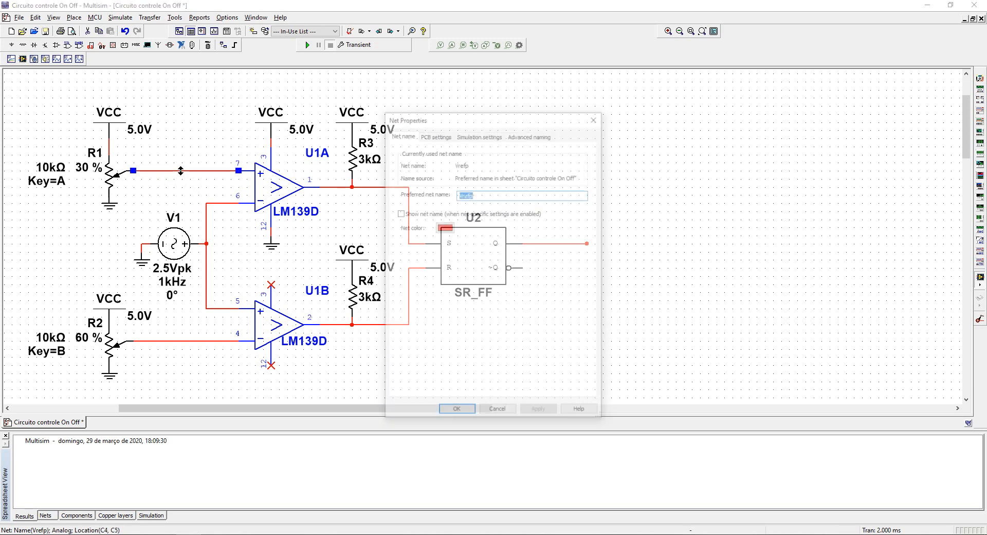
click(475, 197)
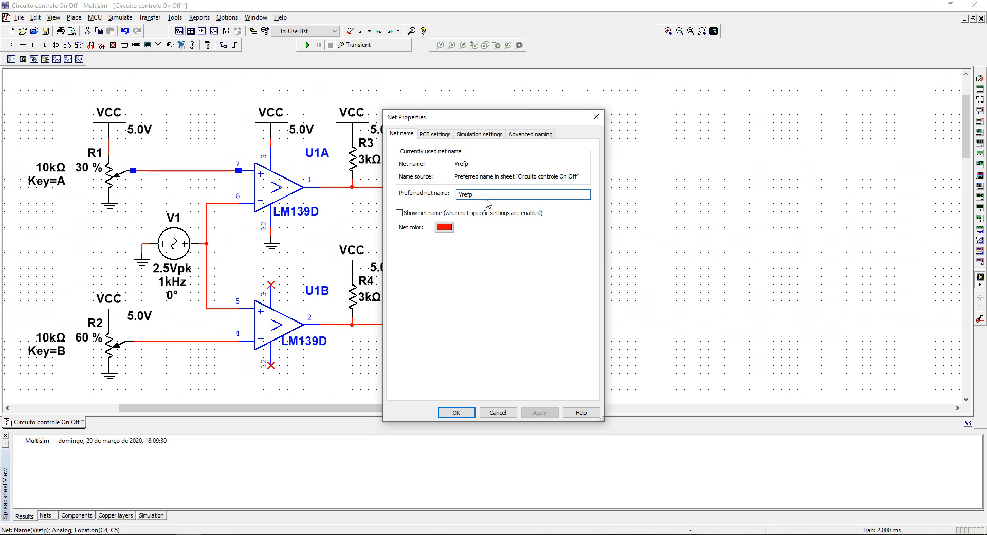
drag(480, 192, 451, 191)
click(498, 413)
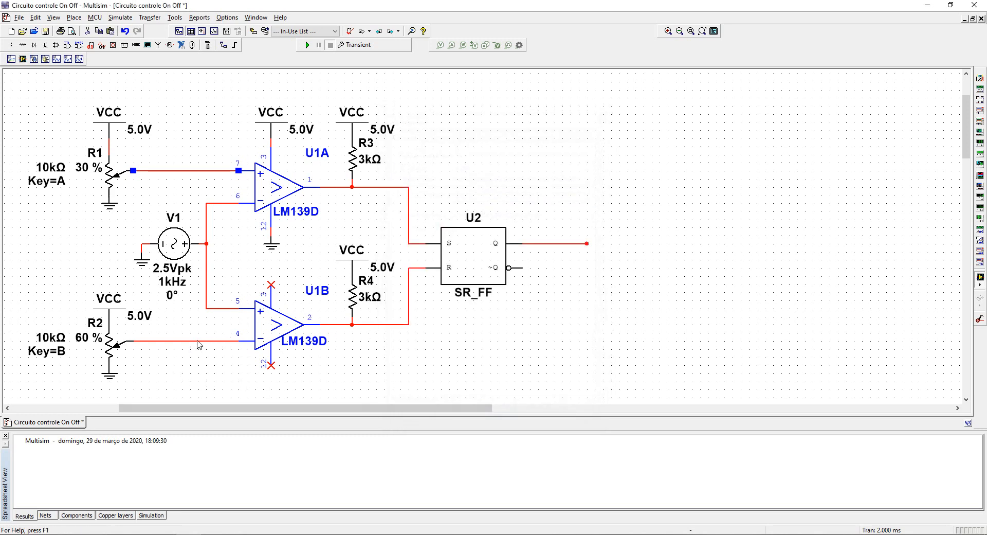
- Check the preferred net name of the wire between R2's wiper and U1B's negative input, cancelling without changes
click(226, 339)
double_click(222, 339)
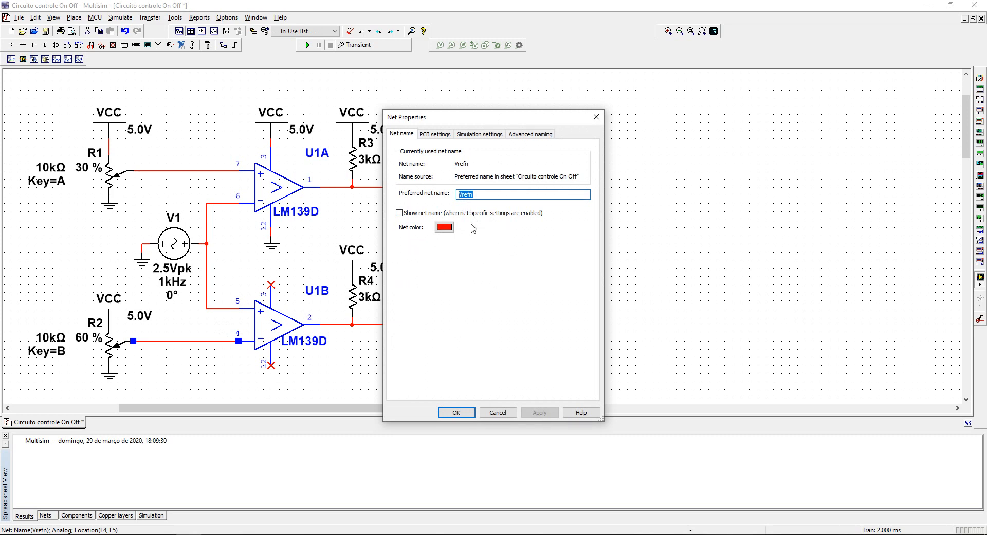
click(501, 416)
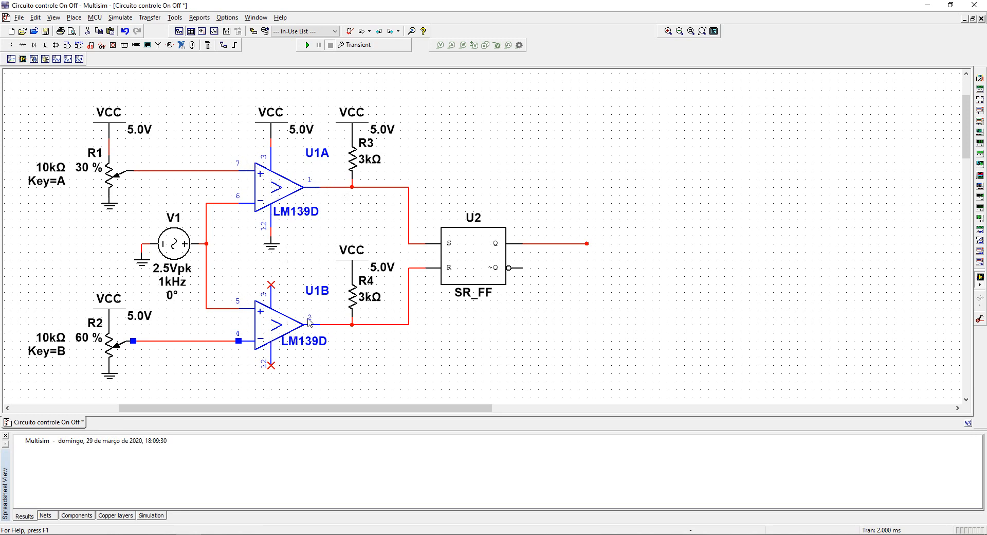
- View the net name settings of U1A's output wire, moving the dialog clear of the circuit and cancelling without changes
double_click(382, 187)
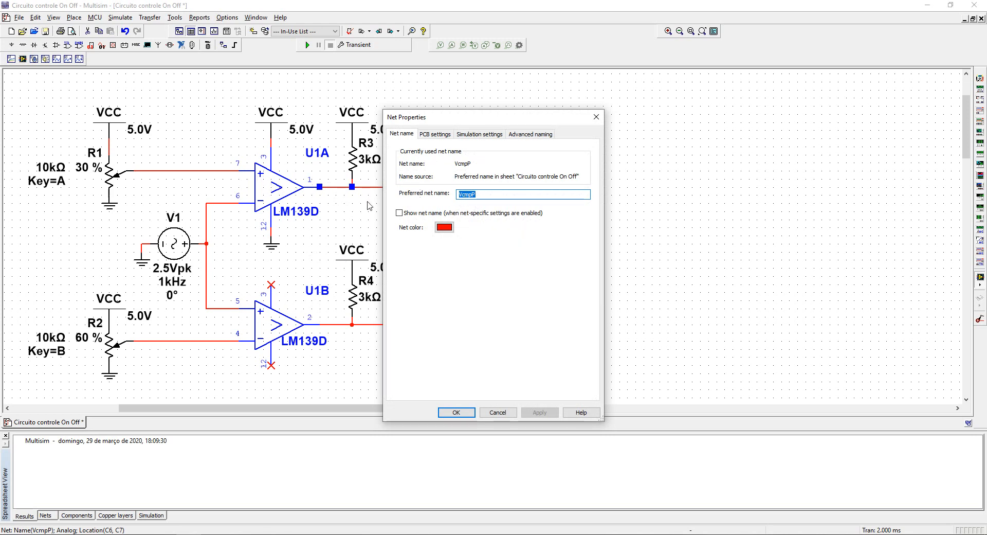
click(482, 195)
drag(494, 123, 545, 109)
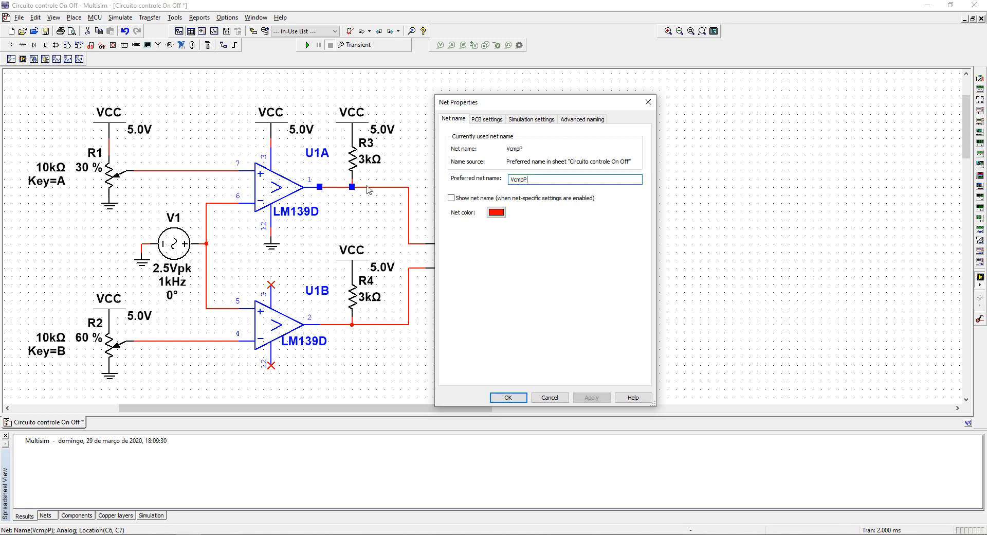
drag(514, 108, 621, 100)
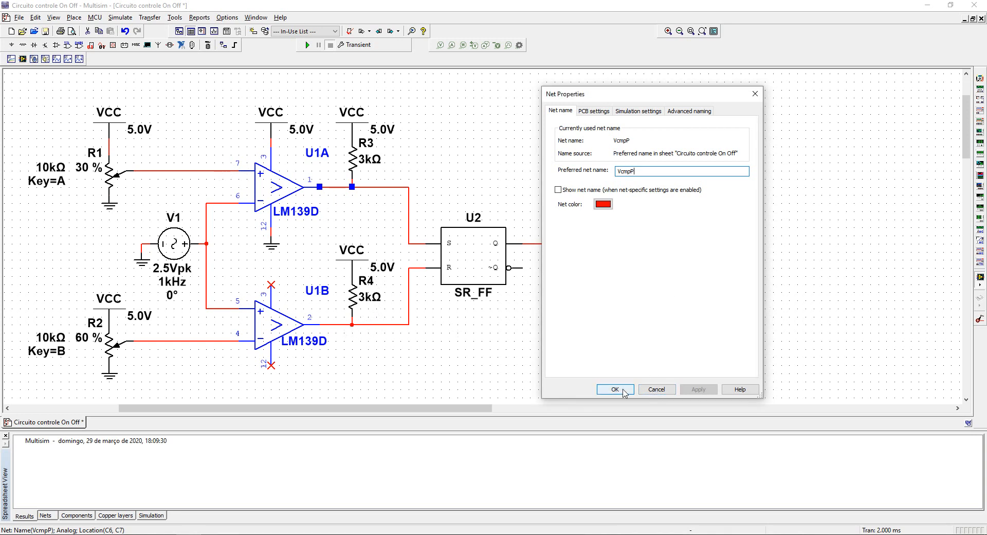
click(654, 389)
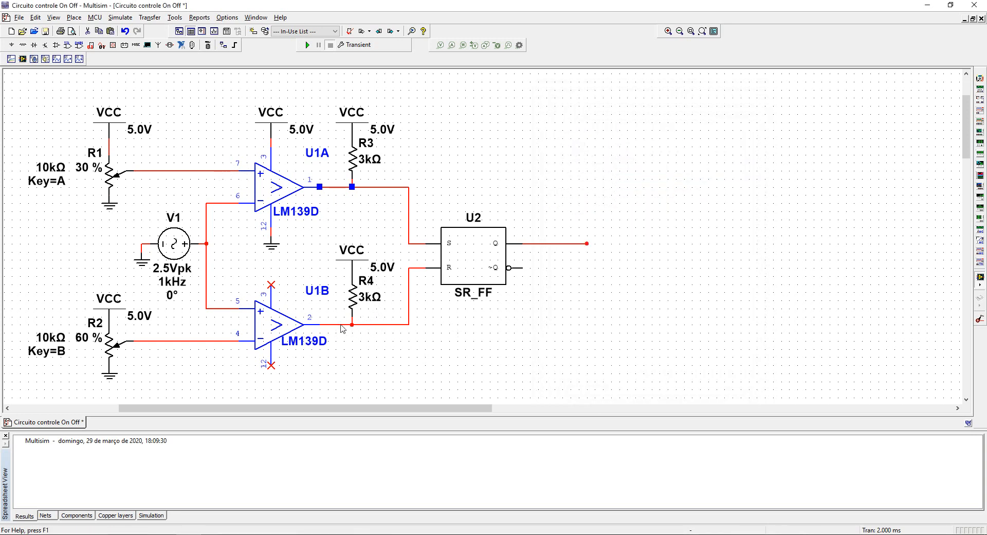
- View the net name settings of the wire from U1B's output to the flip-flop's R input, cancelling without changes
click(339, 324)
double_click(422, 267)
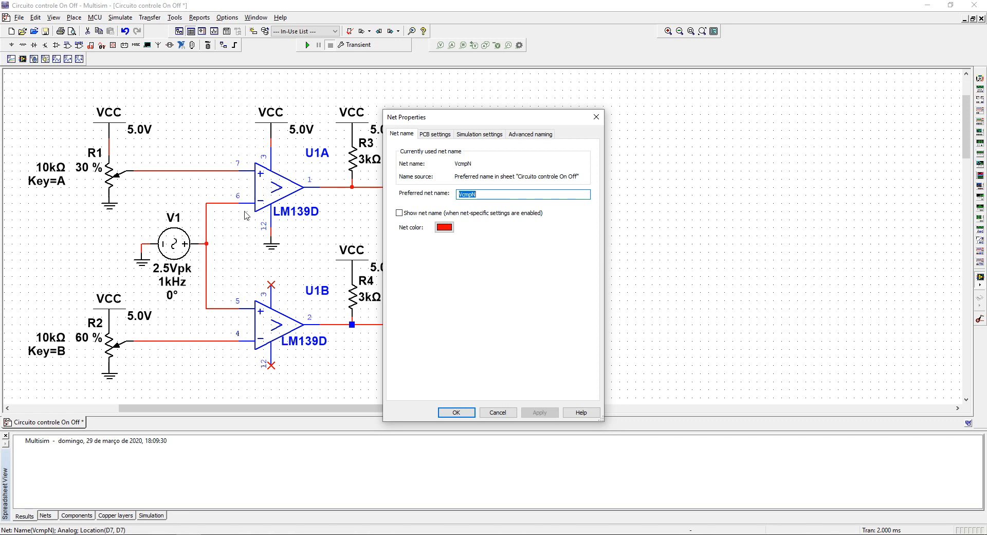
click(498, 413)
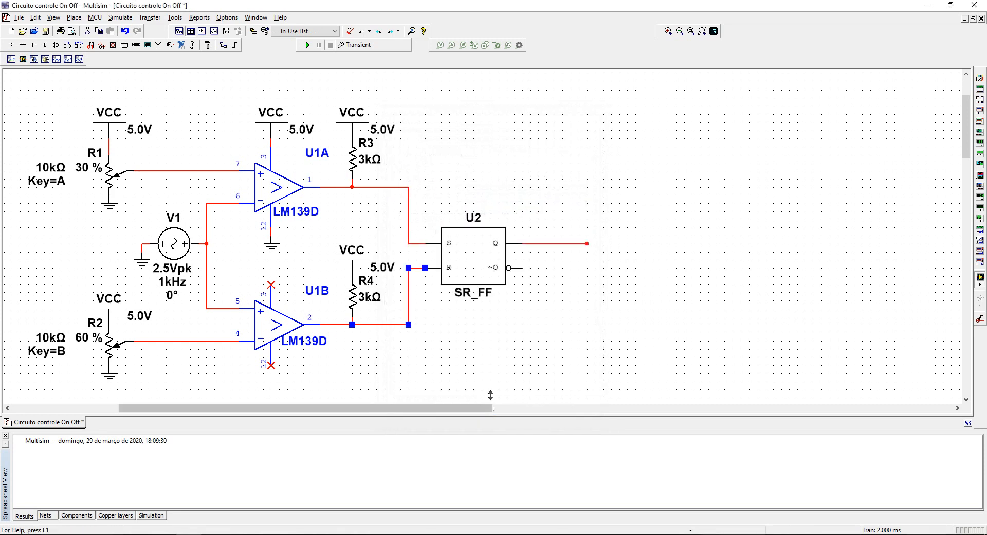
click(462, 328)
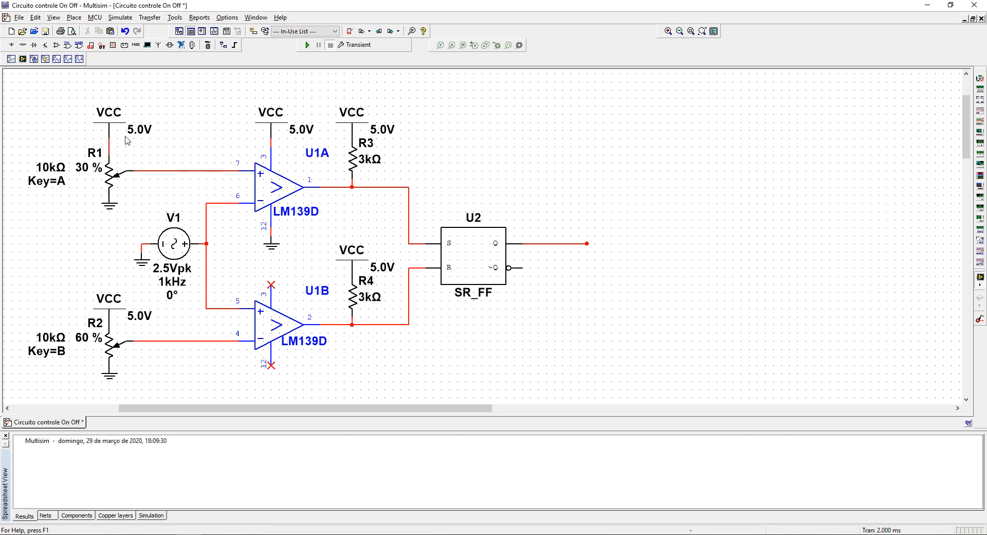
- Check the preferred net name of the wire on flip-flop U2's Q output and accept the existing settings
drag(177, 201, 193, 358)
click(202, 363)
click(461, 272)
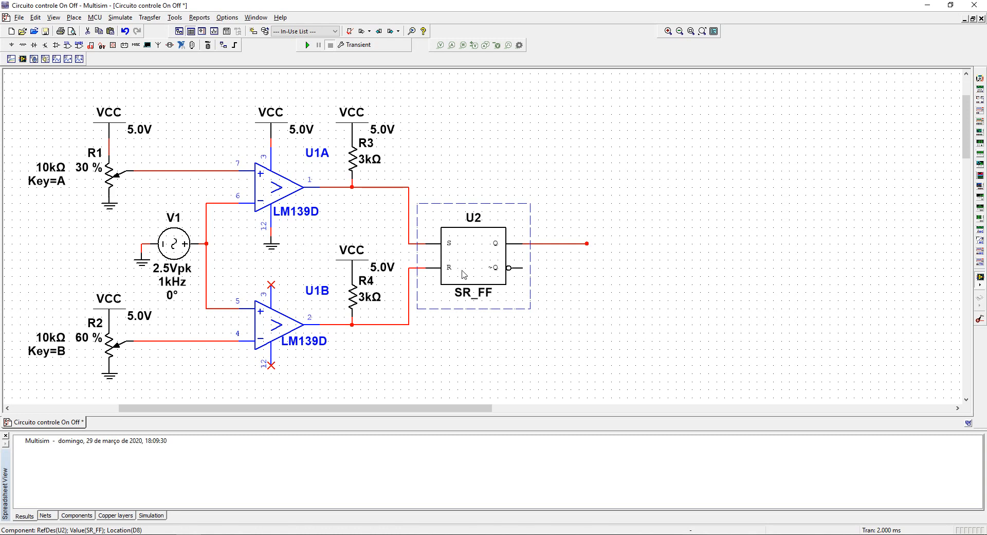
double_click(559, 244)
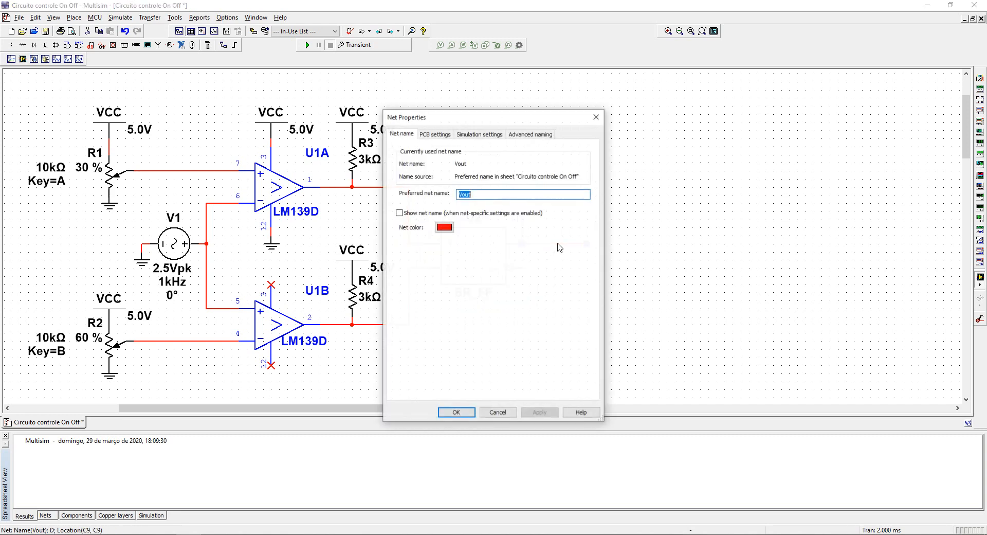
click(452, 415)
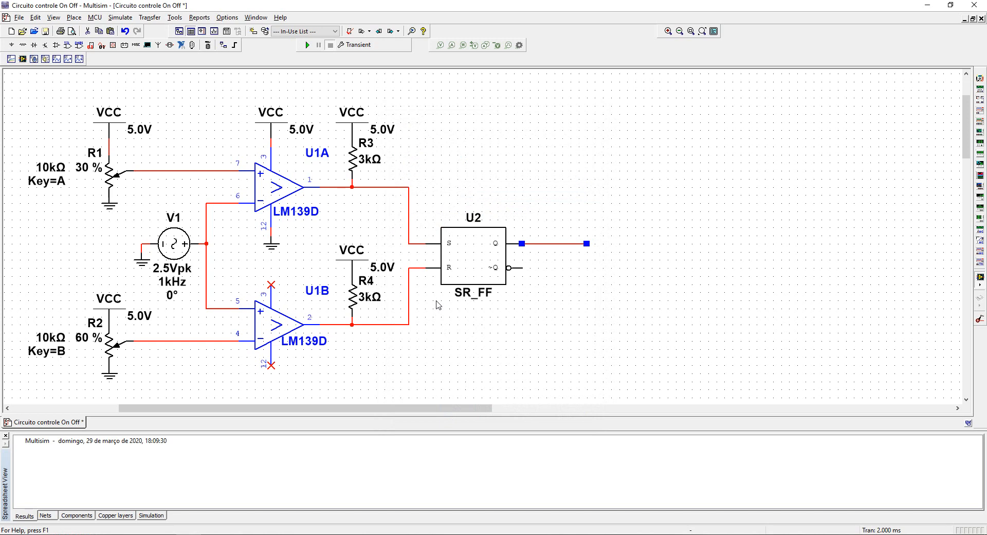
- Open the Analyses and Simulation settings and review the Transient analysis's start and end times, with the dialog moved off the comparators
click(153, 20)
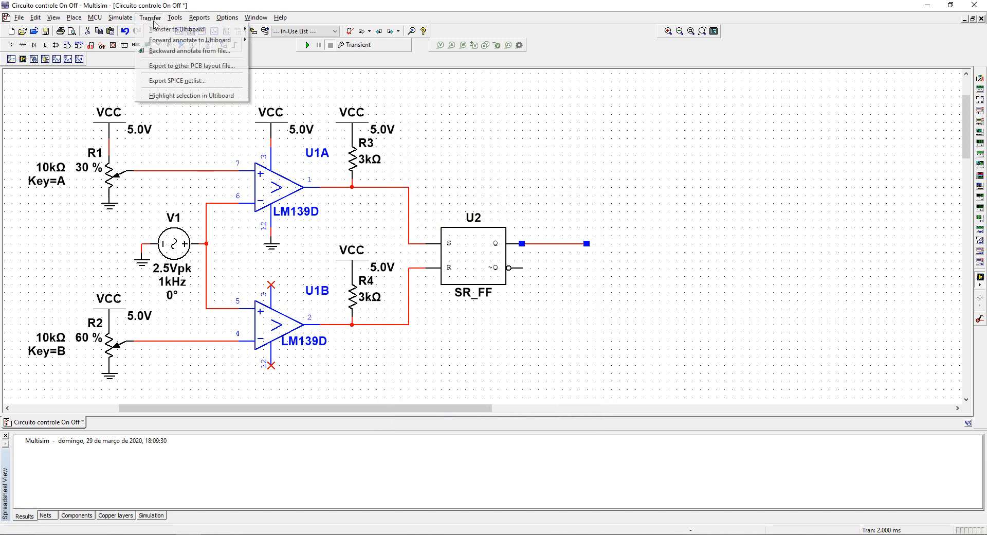
mouse_move(121, 18)
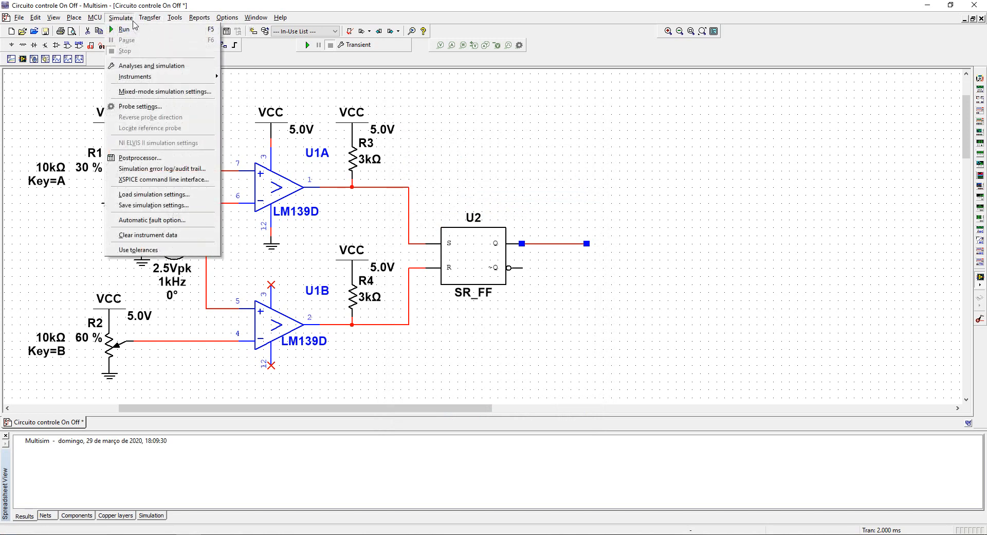
click(157, 71)
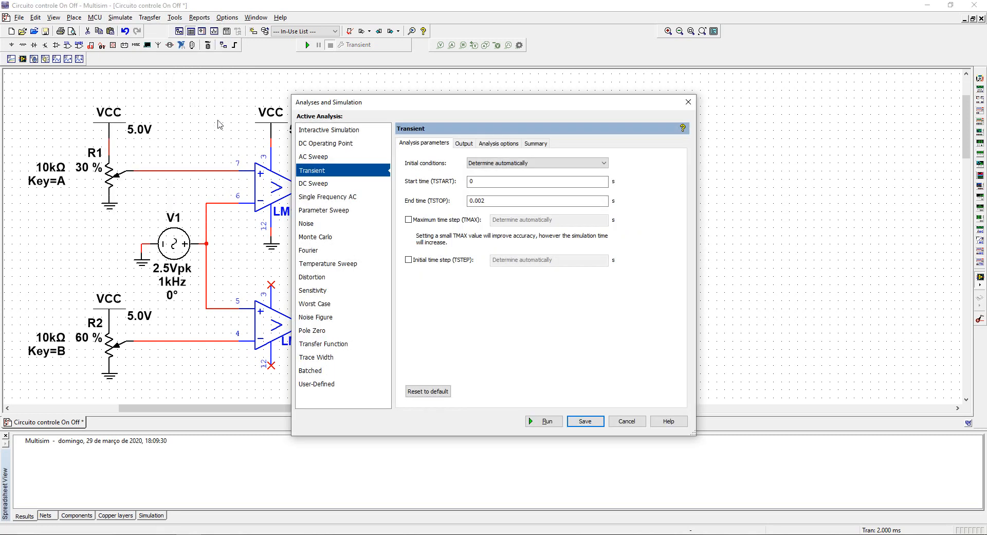
click(475, 180)
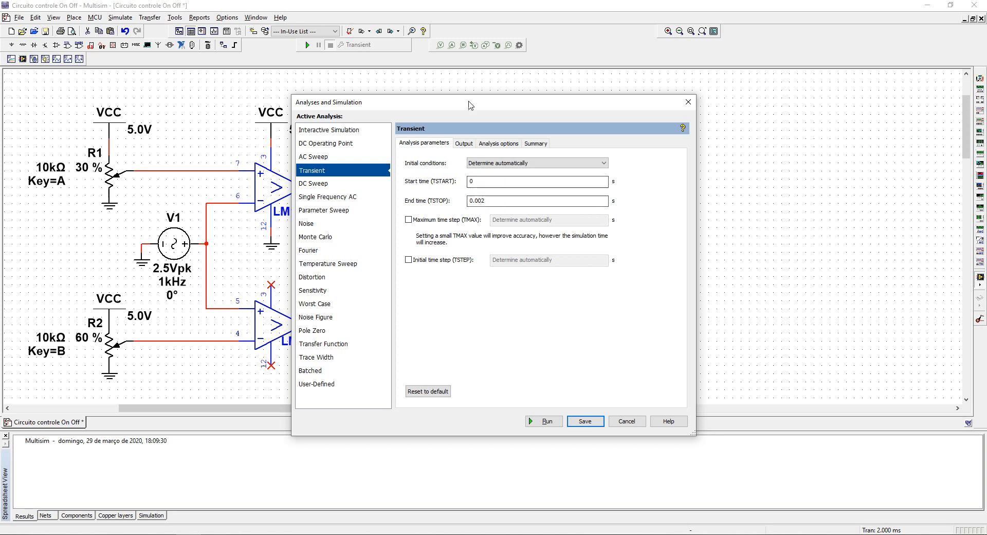
drag(470, 106, 590, 85)
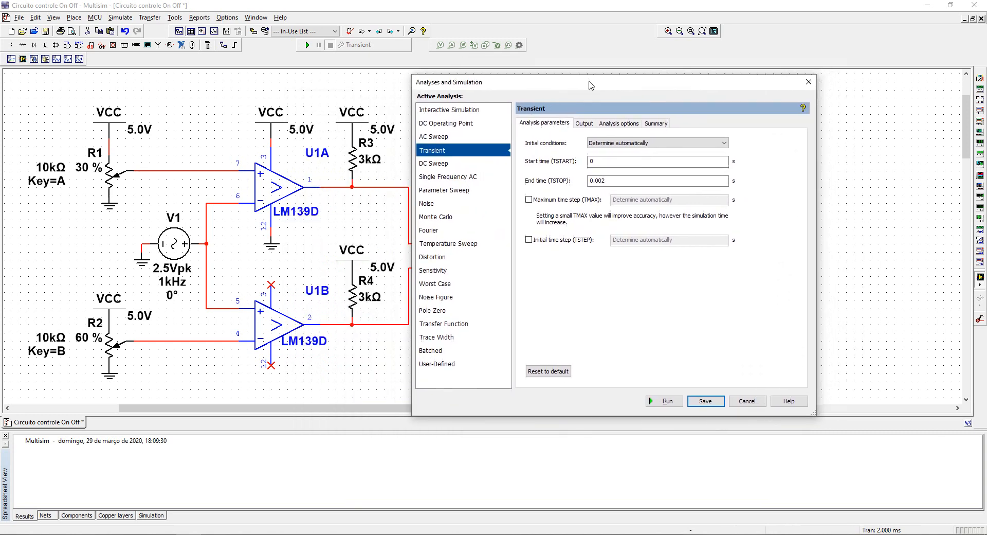
click(595, 181)
drag(609, 180, 587, 177)
click(612, 184)
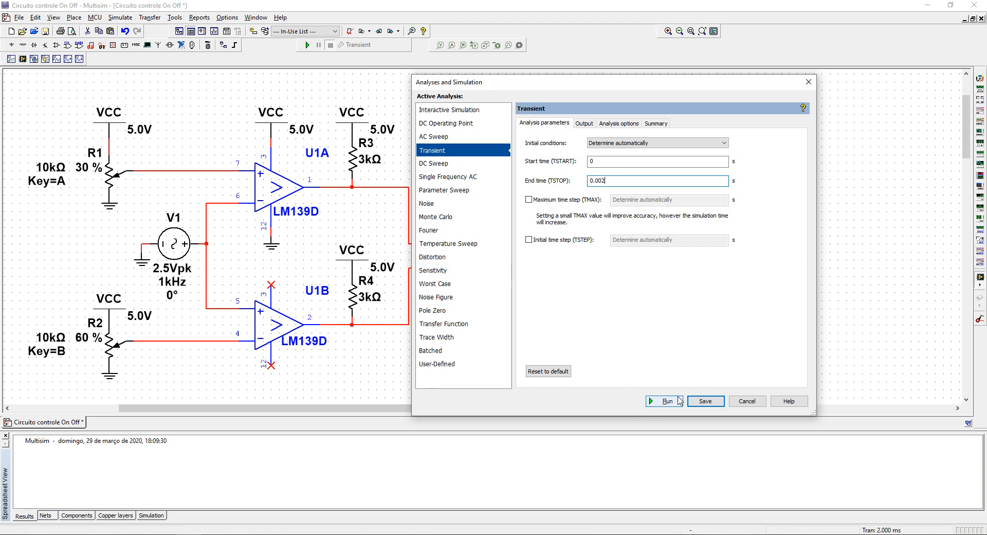
- Remove every analog and digital variable selected for the Transient analysis output and list all variables available in the circuit
click(585, 124)
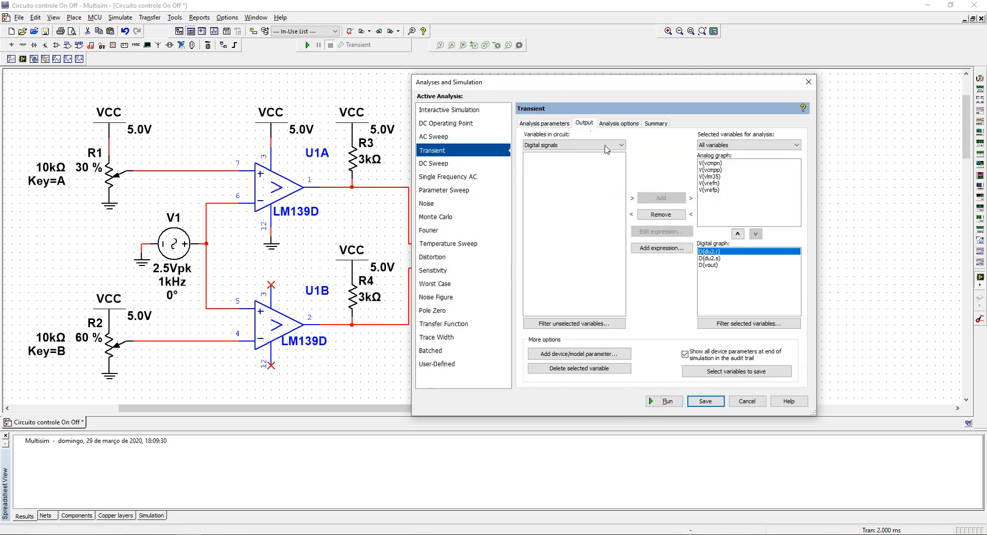
click(674, 216)
click(675, 216)
click(674, 215)
click(674, 216)
click(675, 216)
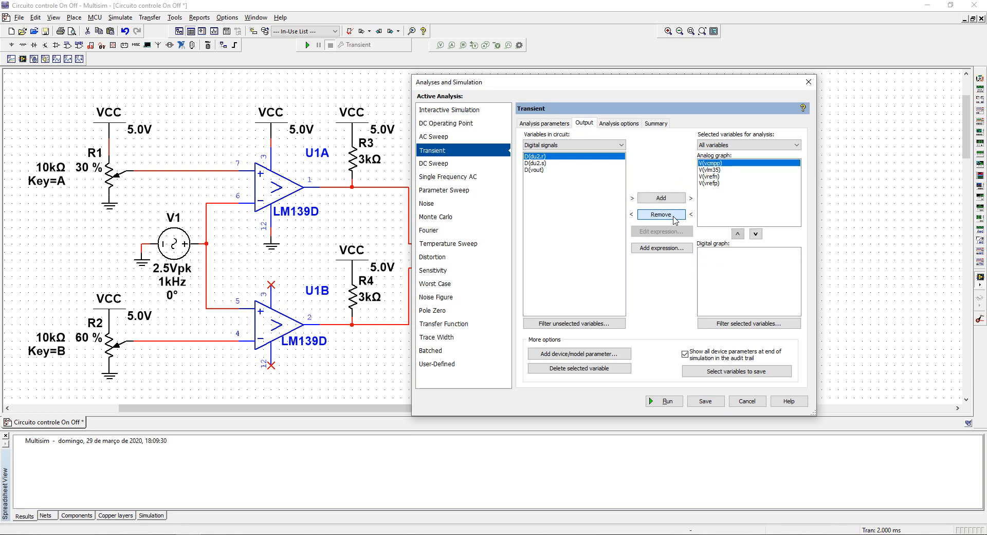
click(674, 216)
click(674, 217)
click(675, 216)
click(602, 145)
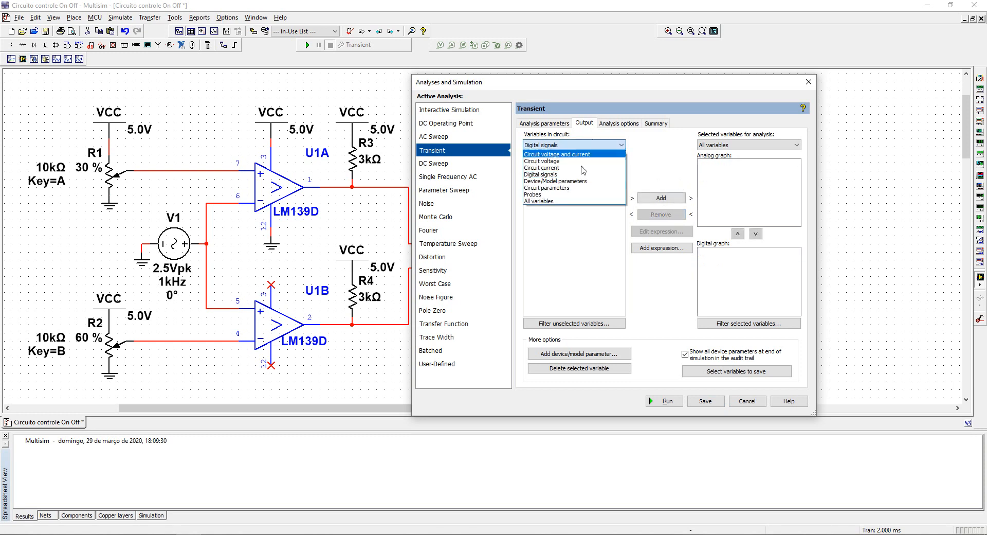
click(570, 197)
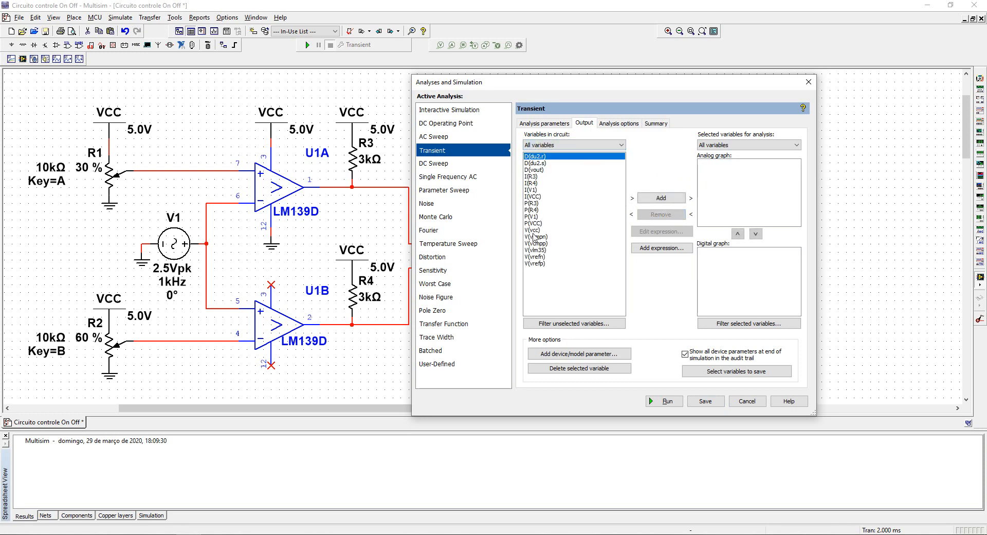
- Look over the Interactive Simulation settings, review the Transient start and end times again, and return to the Transient output variables
click(449, 110)
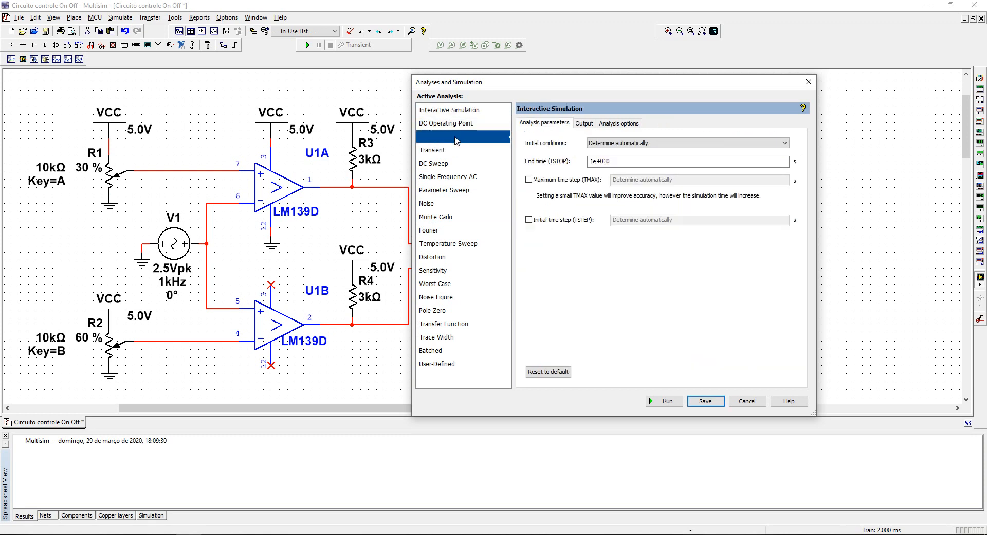
click(443, 177)
click(442, 151)
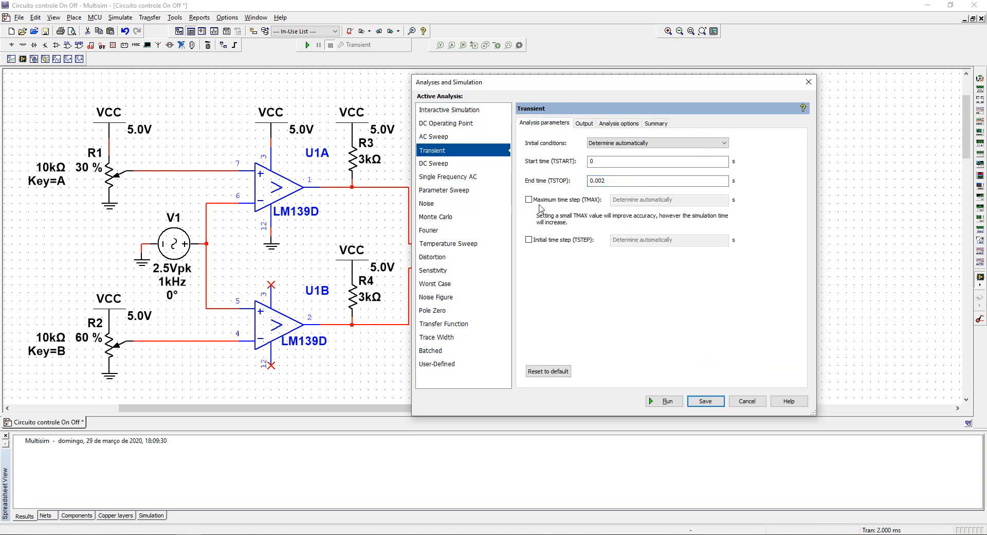
double_click(590, 160)
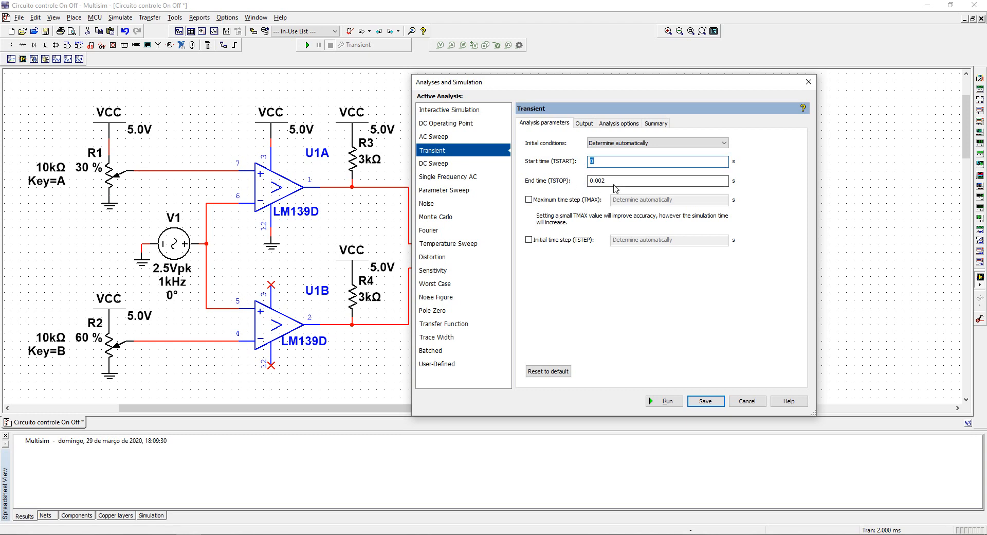
key(Tab)
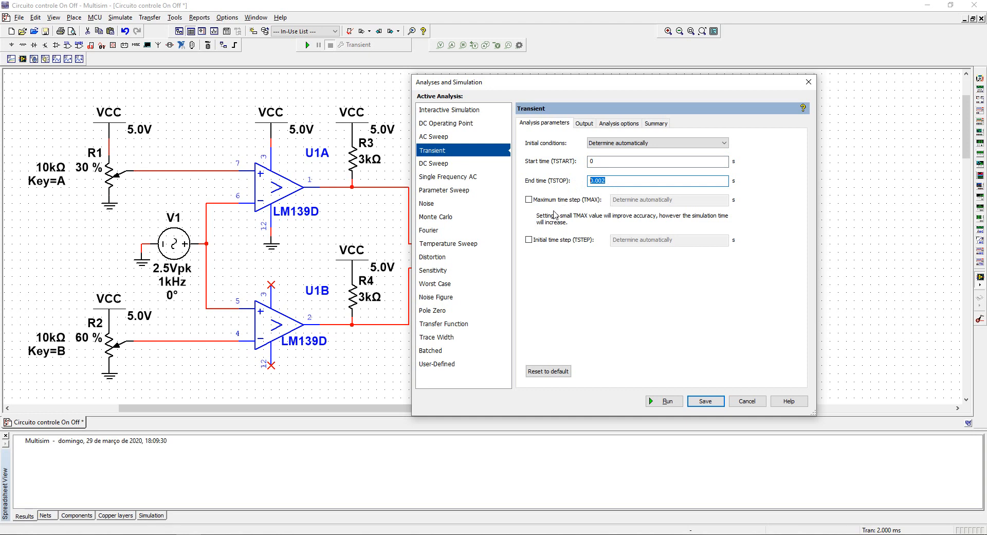
click(584, 124)
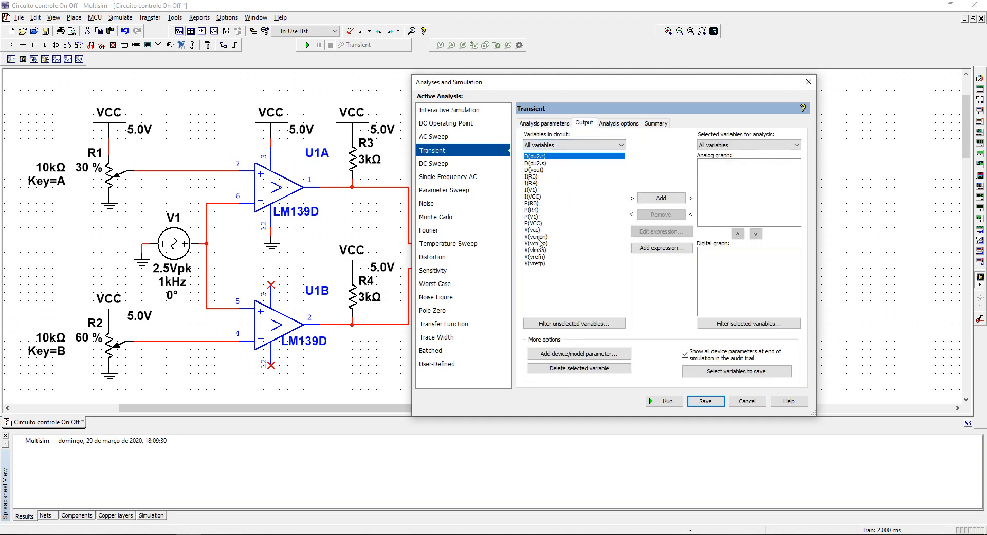
- Look through the comparator-output, reference and D(vout) variables in the list of circuit variables
click(536, 237)
click(536, 249)
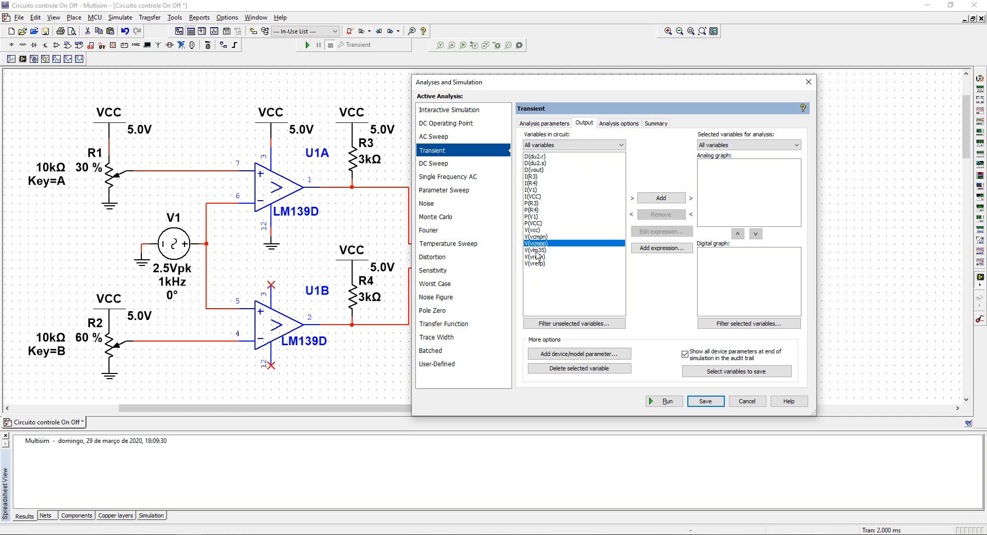
click(537, 256)
click(539, 263)
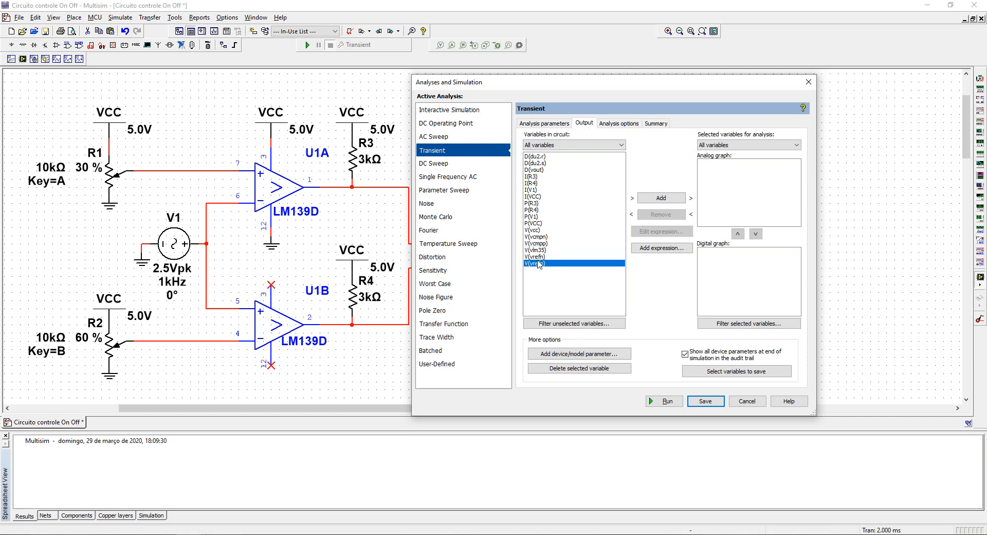
click(536, 170)
- Filter the circuit variables to Circuit voltage and add V(vcmpn), V(vcmpp), V(vlm35), V(vrefn) and V(vrefp) to the analog graph
click(562, 146)
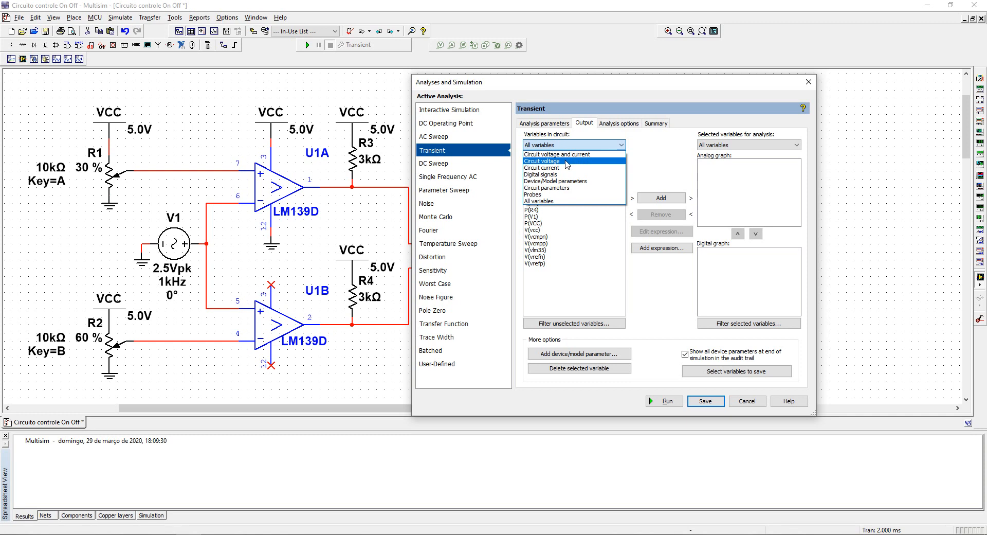
click(567, 164)
click(566, 184)
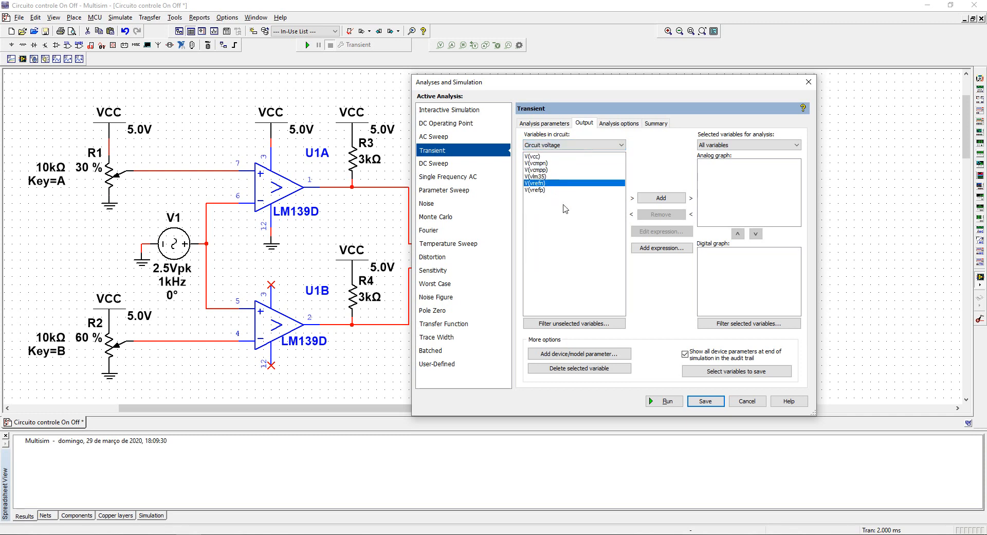
click(537, 158)
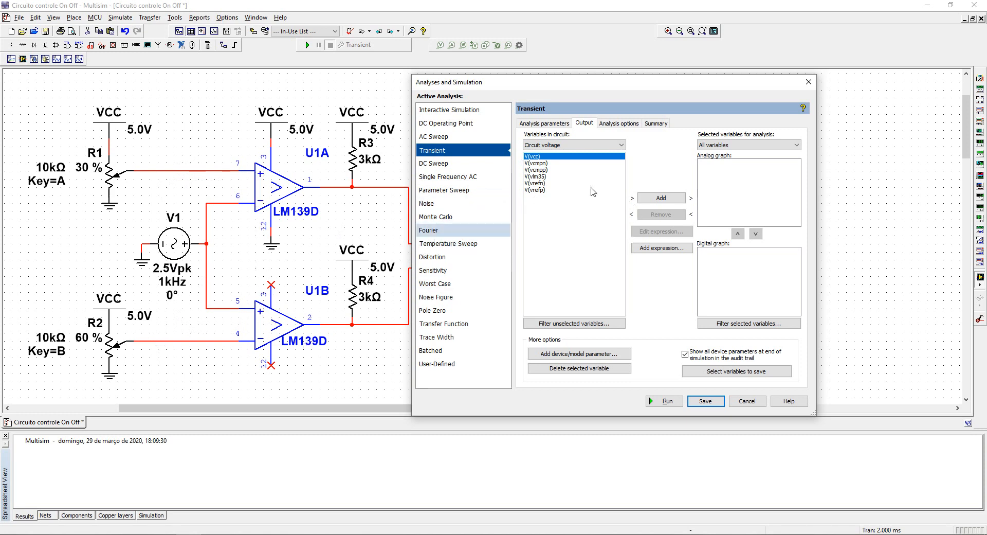
click(540, 163)
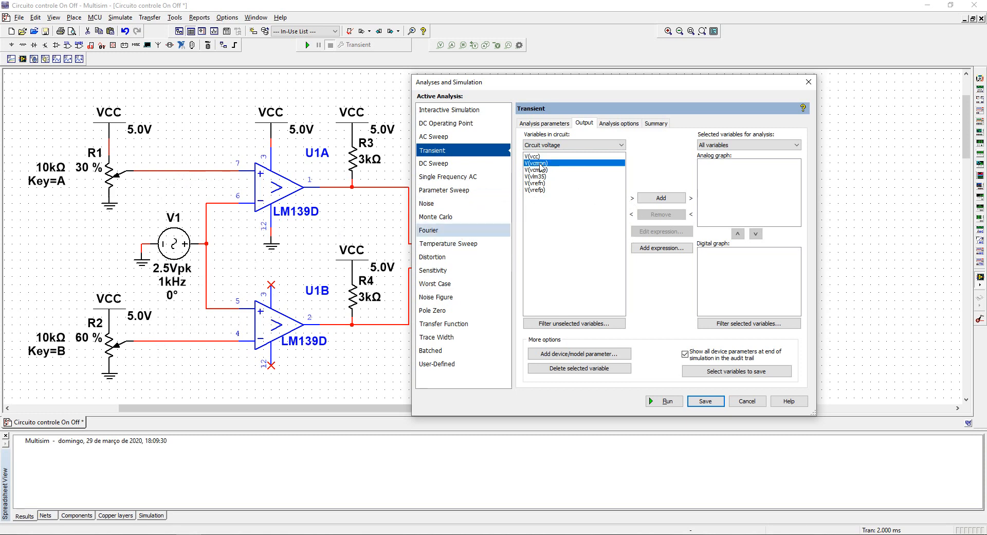
double_click(540, 163)
double_click(540, 163)
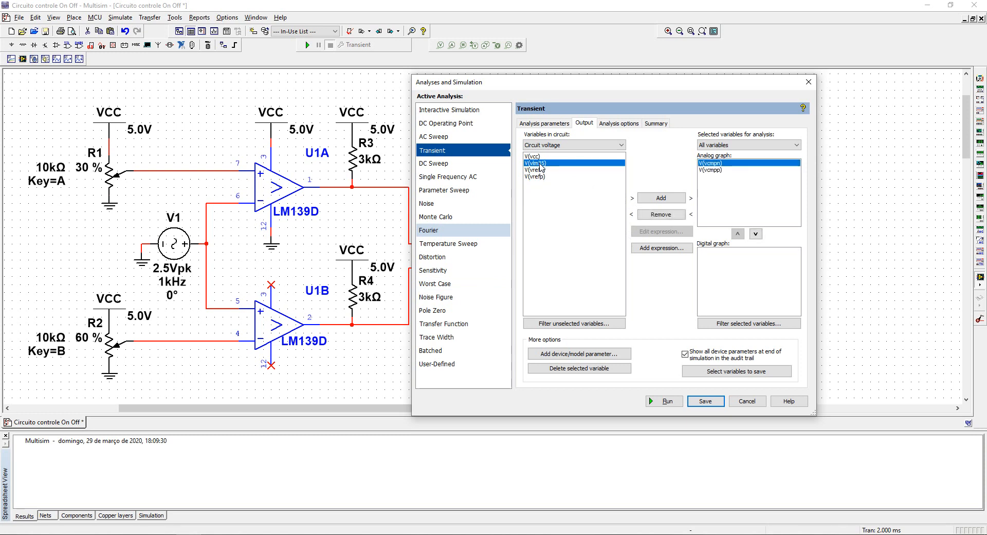
double_click(540, 163)
double_click(539, 163)
double_click(540, 163)
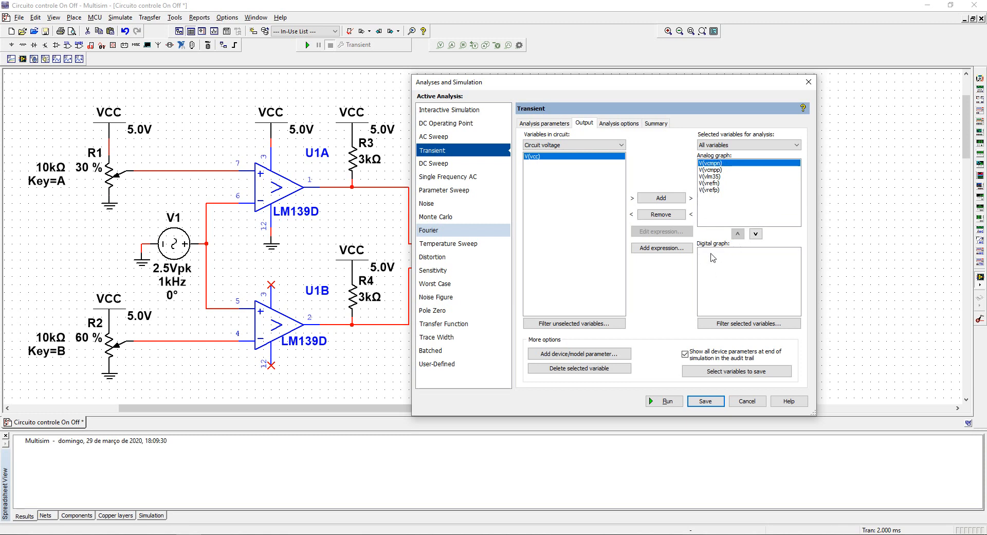
- Add the digital signals D(du2.r), D(du2.s) and D(vout) to the digital graph and run the Transient analysis
click(549, 146)
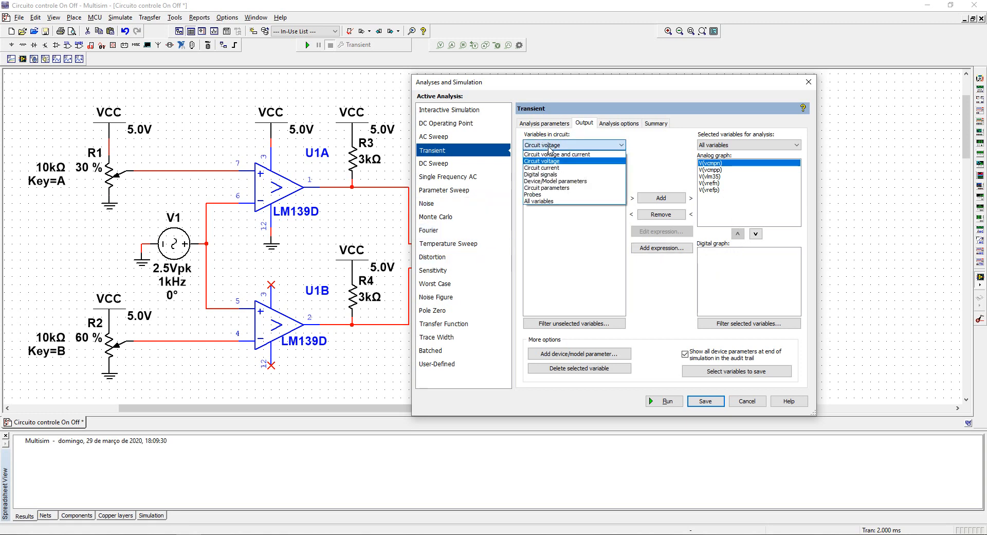
click(555, 174)
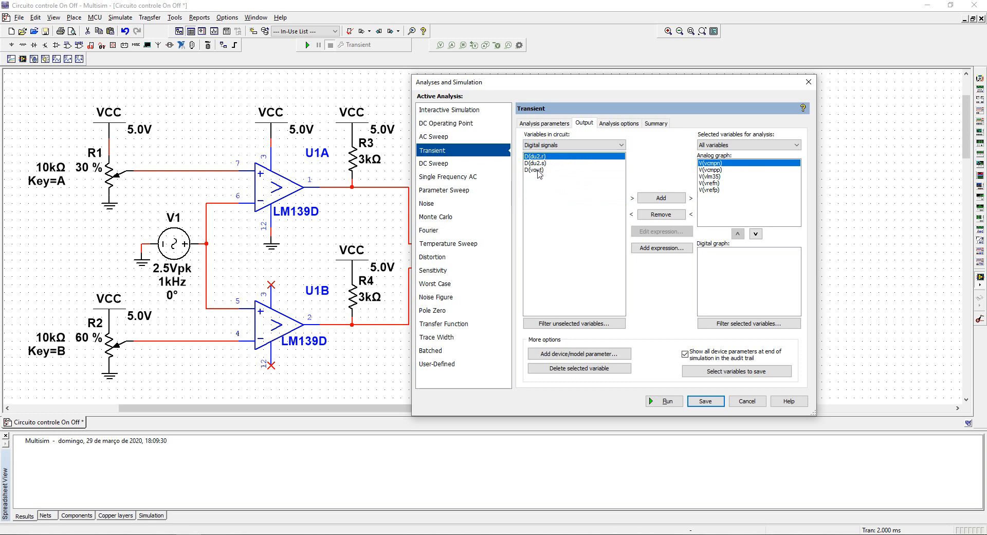
double_click(544, 161)
double_click(544, 161)
double_click(544, 160)
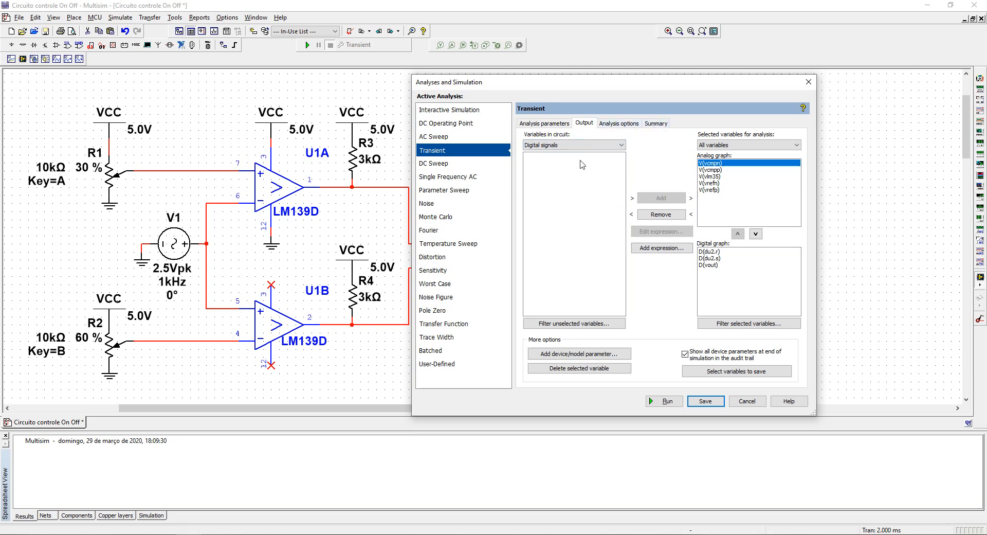
click(667, 401)
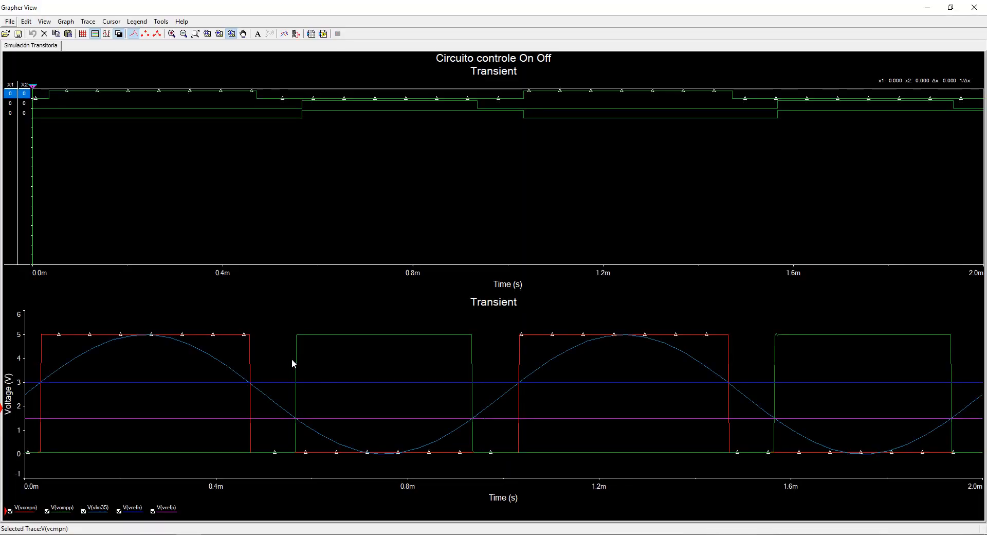
- Select the digital Transient graph and display its legend with the variable names
click(301, 178)
click(94, 34)
click(101, 181)
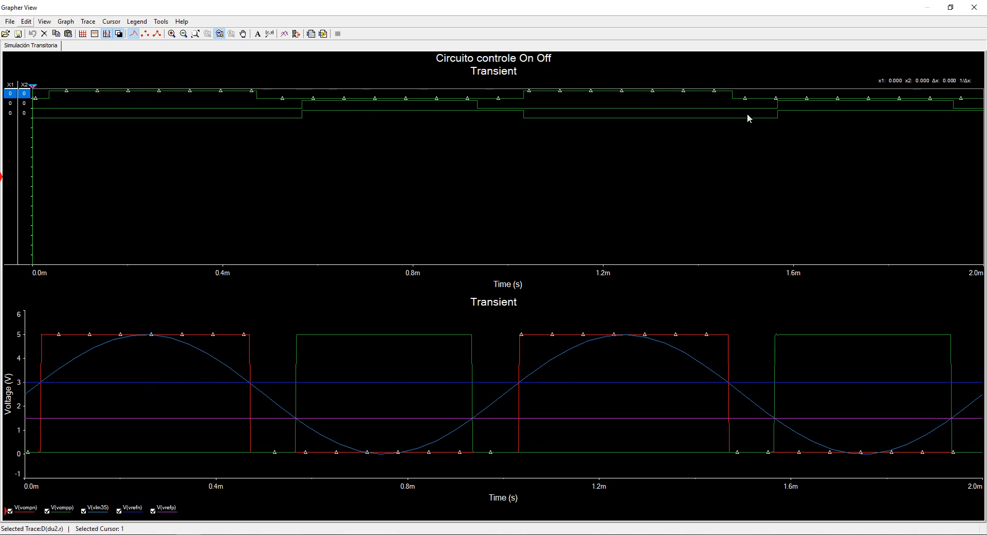
click(94, 34)
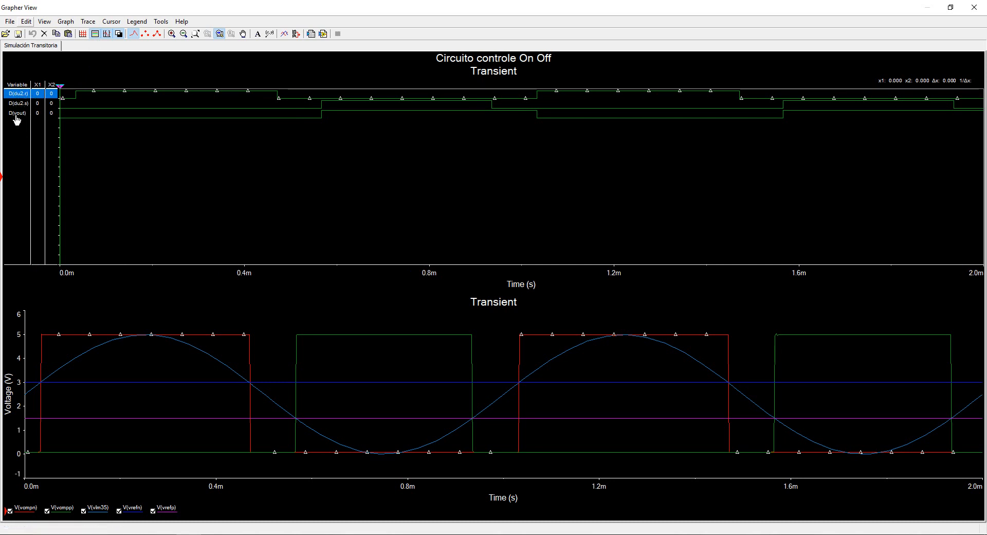
click(59, 120)
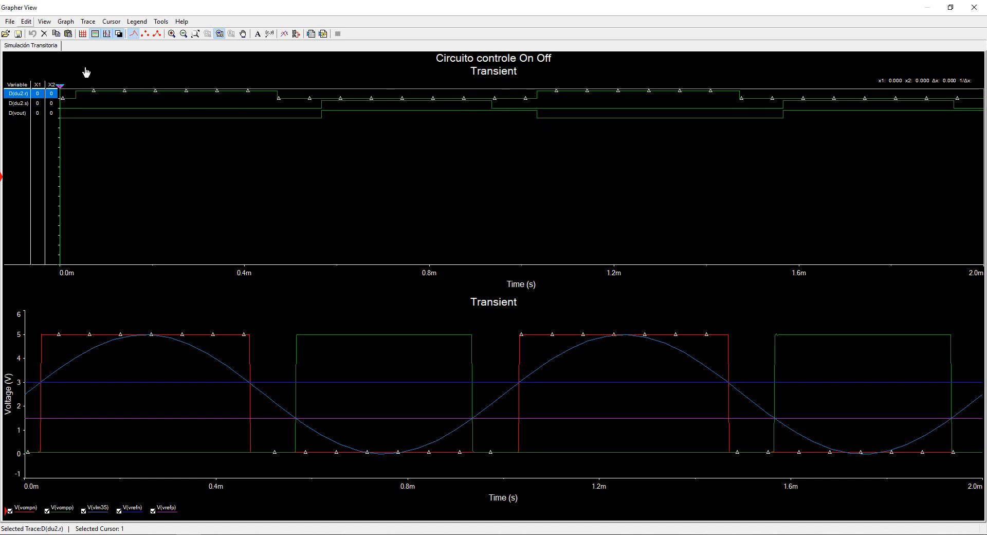
- Toggle the digital graph's cursors, place cursor 1 at about 565 µs, select the D(vout) trace and place cursor 2 at about 1.033 ms
click(107, 34)
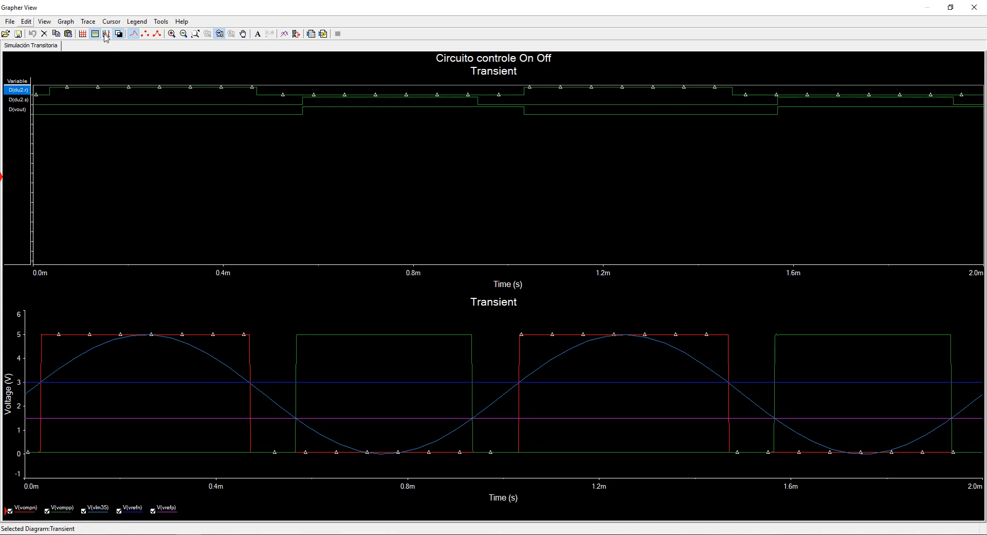
click(106, 34)
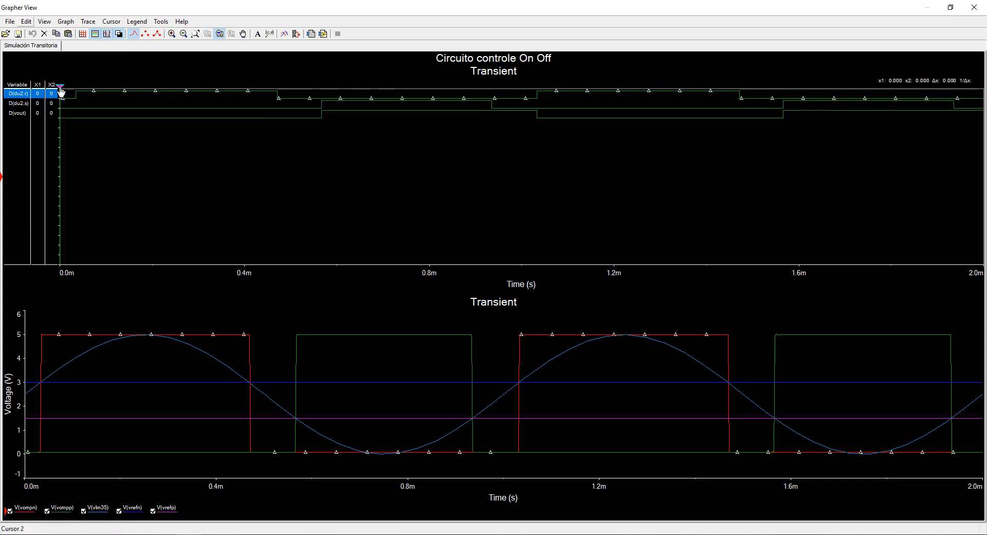
mouse_move(60, 91)
mouse_down()
mouse_move(252, 95)
mouse_move(199, 110)
mouse_move(322, 128)
mouse_up()
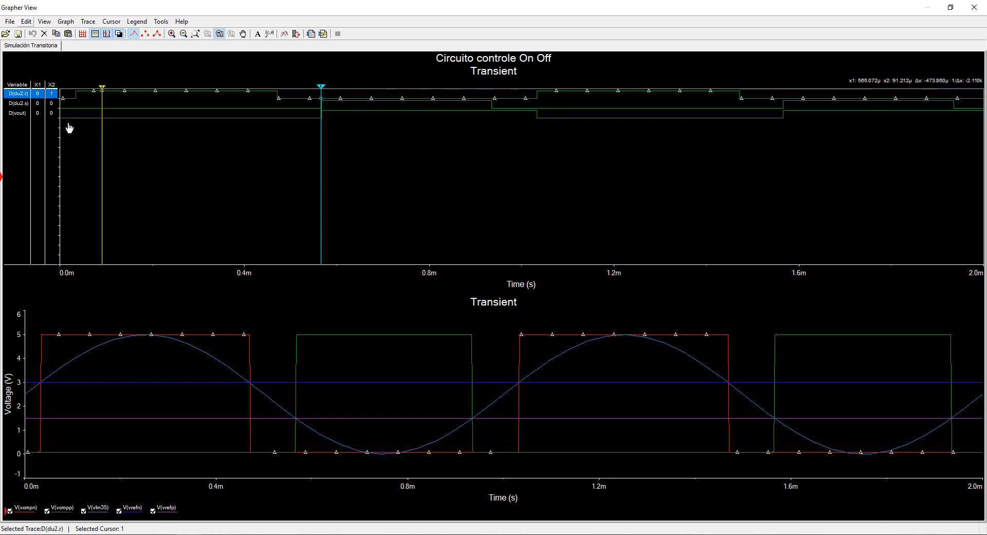
click(193, 119)
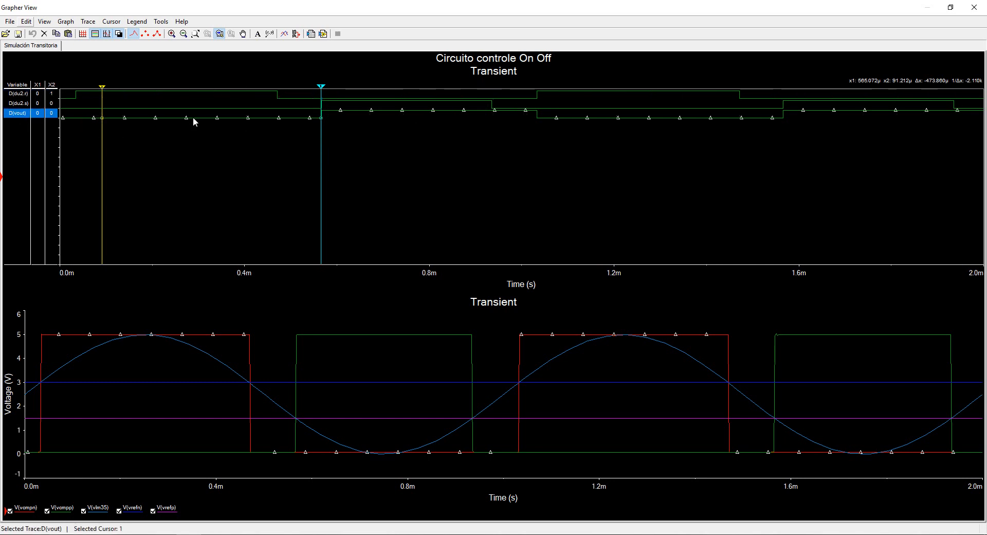
drag(103, 108, 537, 127)
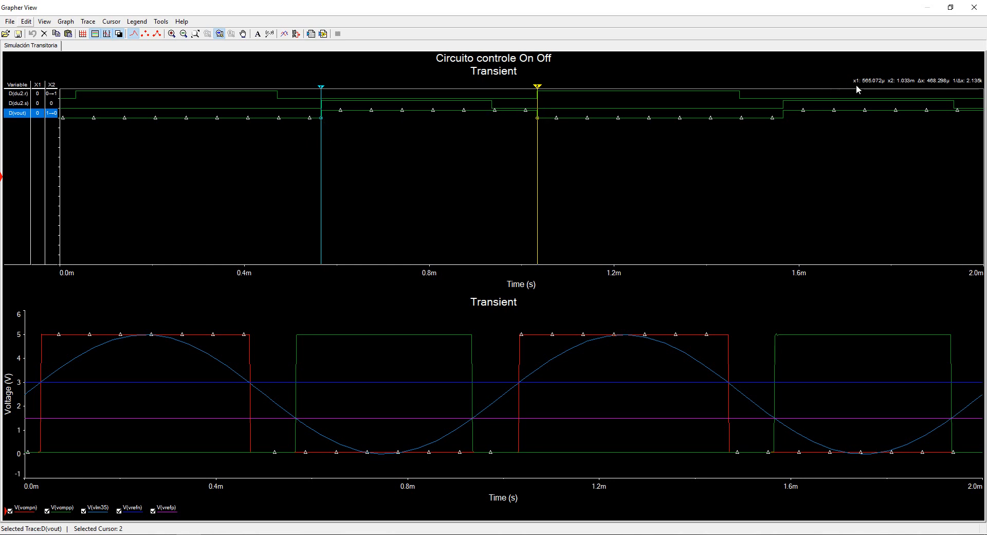
click(207, 474)
click(983, 148)
- Add a data label at cursor 1 on the D(vout) trace and move it close to the transition
right_click(323, 100)
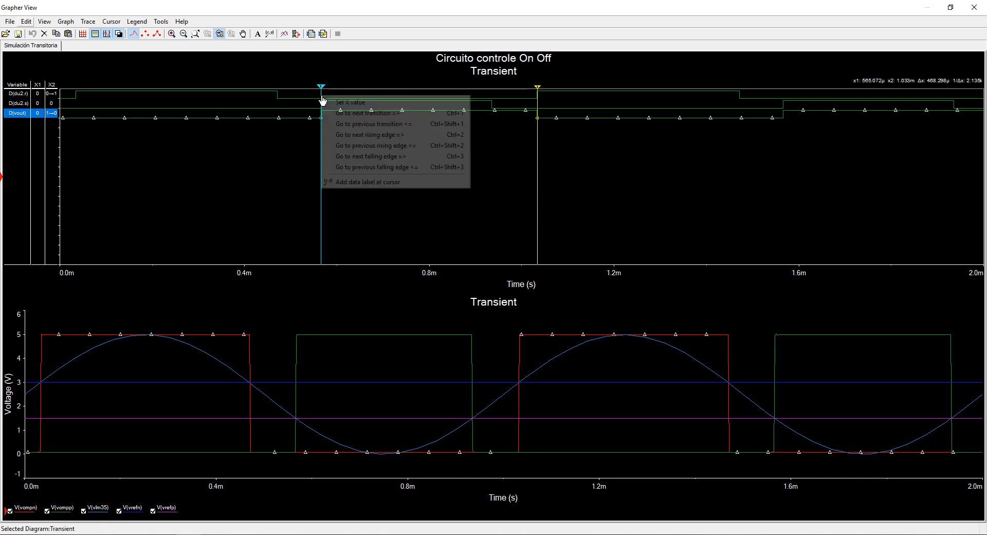
click(373, 183)
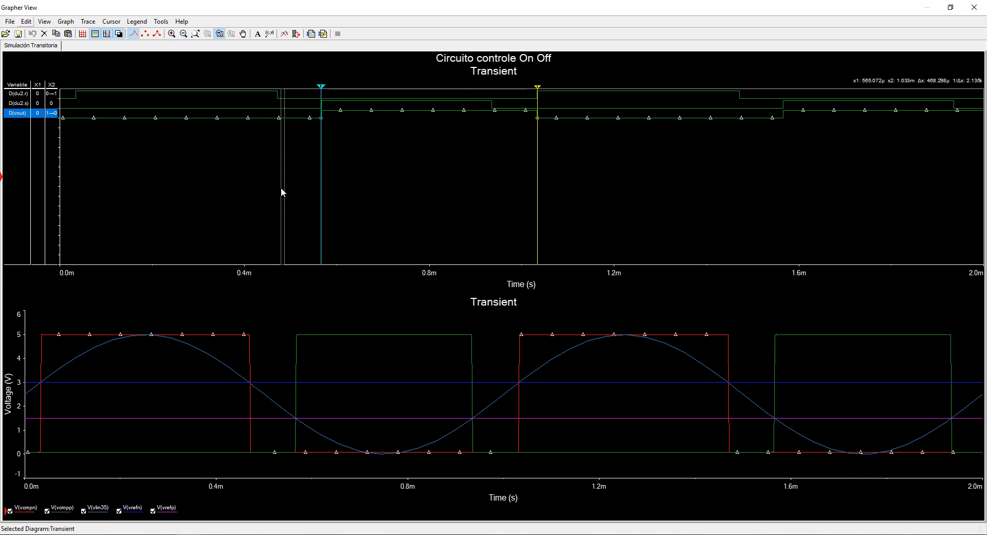
right_click(322, 140)
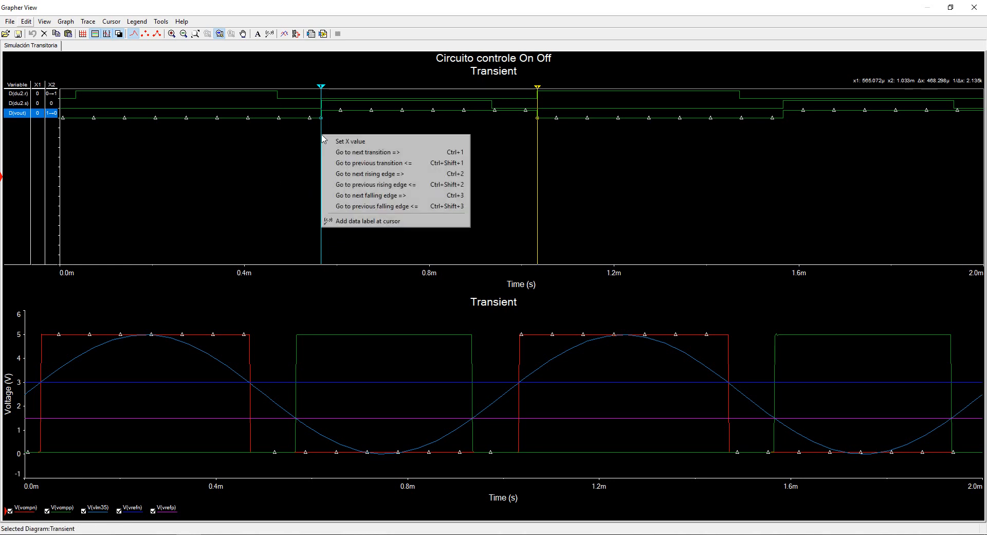
click(370, 220)
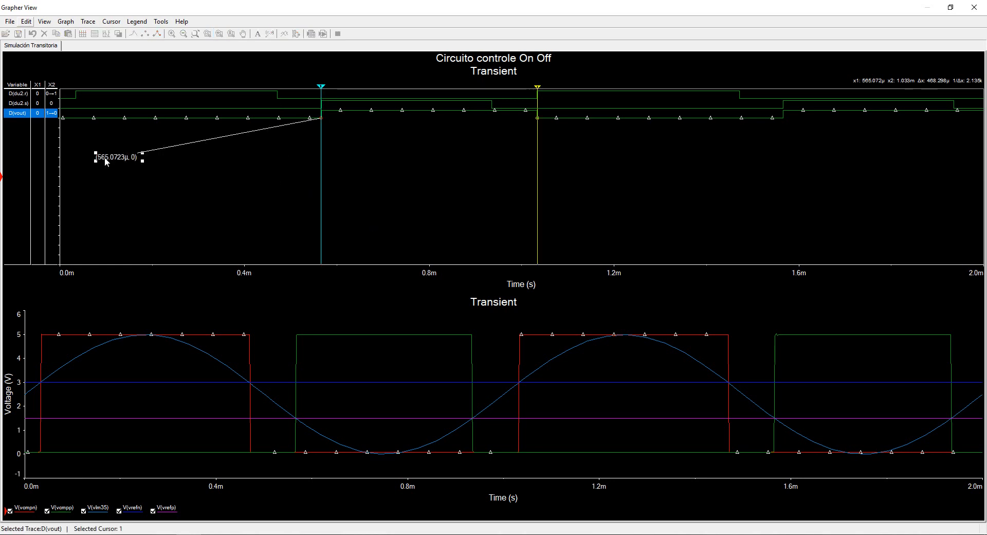
drag(108, 158, 276, 135)
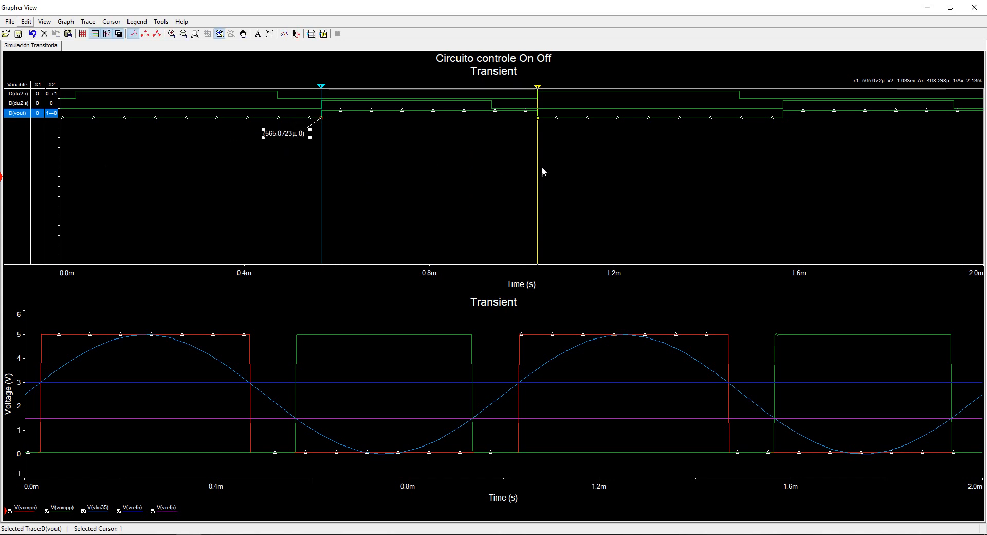
- Move both cursors between the D(vout) edges, then snap cursor 2 to the next transition and cursor 1 to the previous transition
drag(537, 167, 508, 173)
right_click(507, 172)
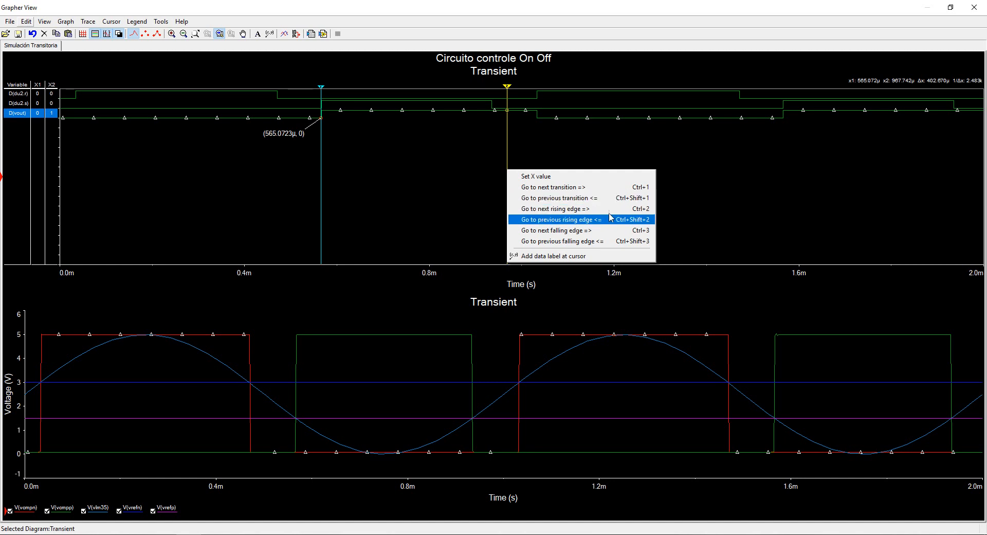
click(560, 188)
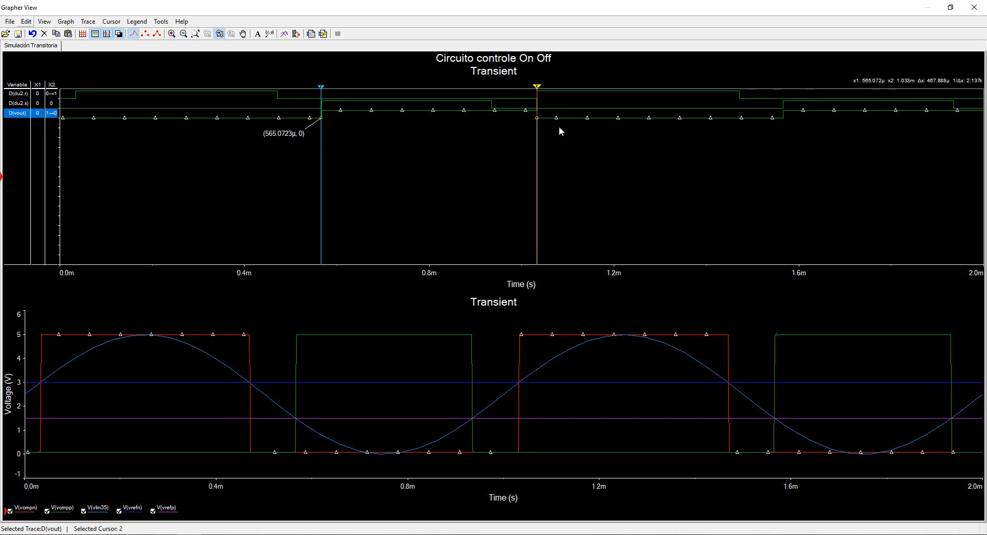
drag(321, 165, 364, 166)
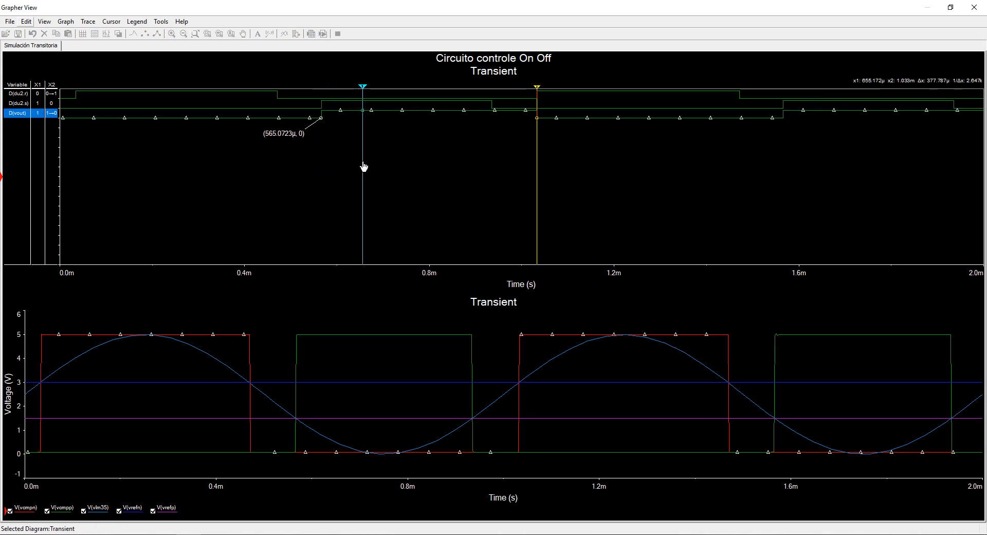
right_click(363, 166)
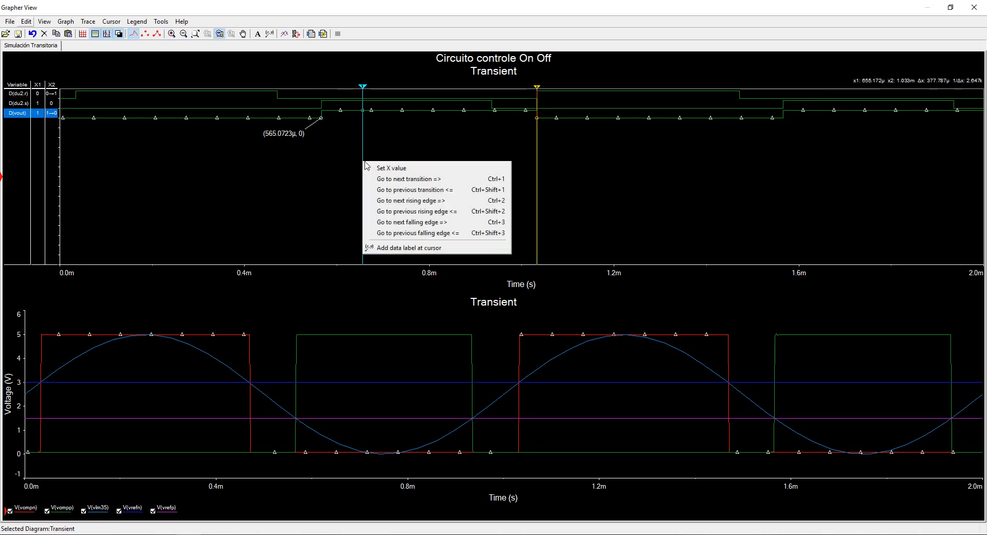
click(372, 189)
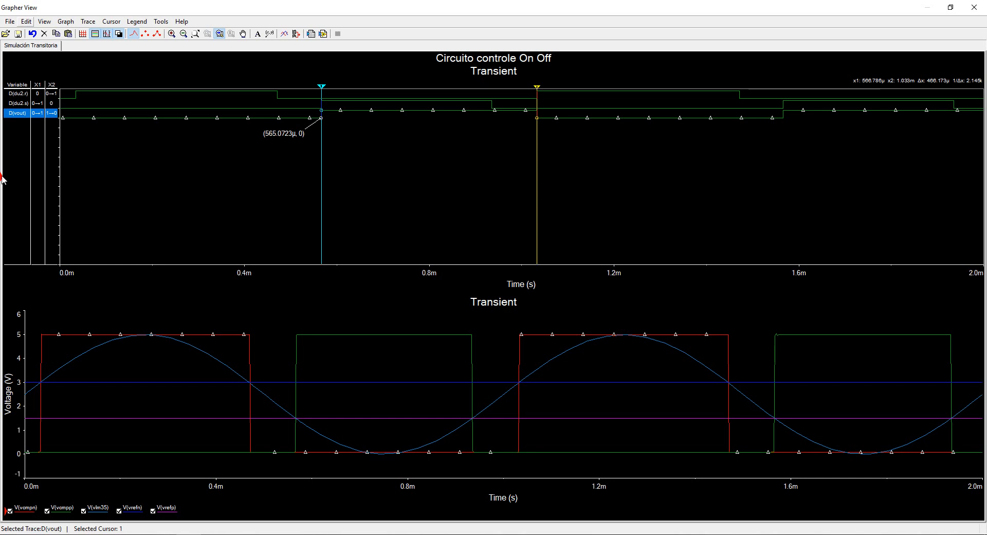
- Examine two voltage ranges of the analog Transient graph up close and restore its full view
click(34, 404)
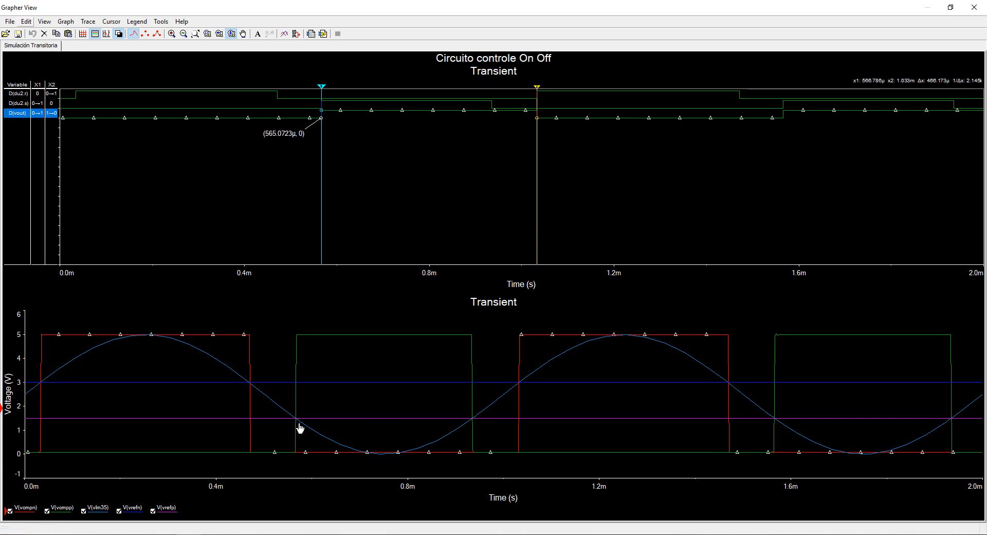
drag(387, 450, 463, 440)
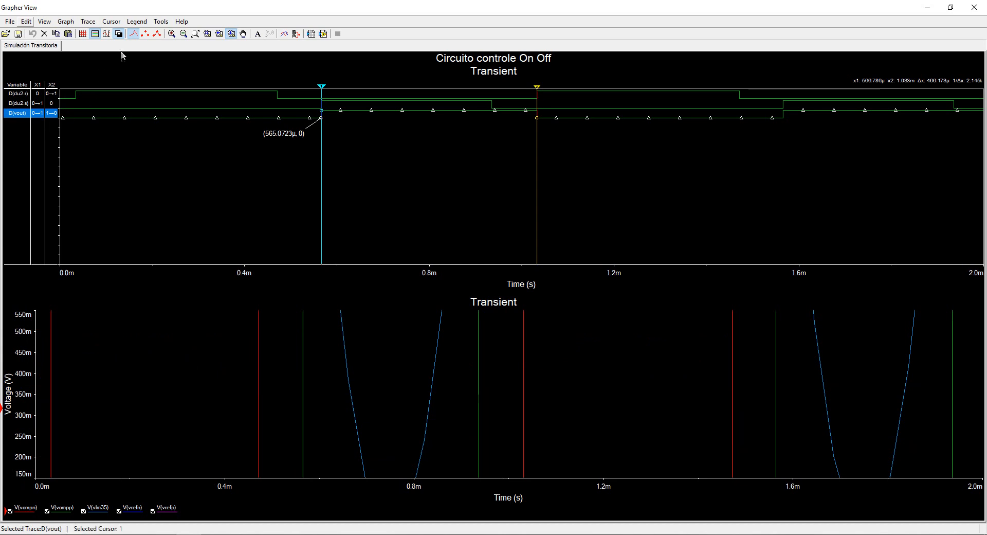
click(195, 34)
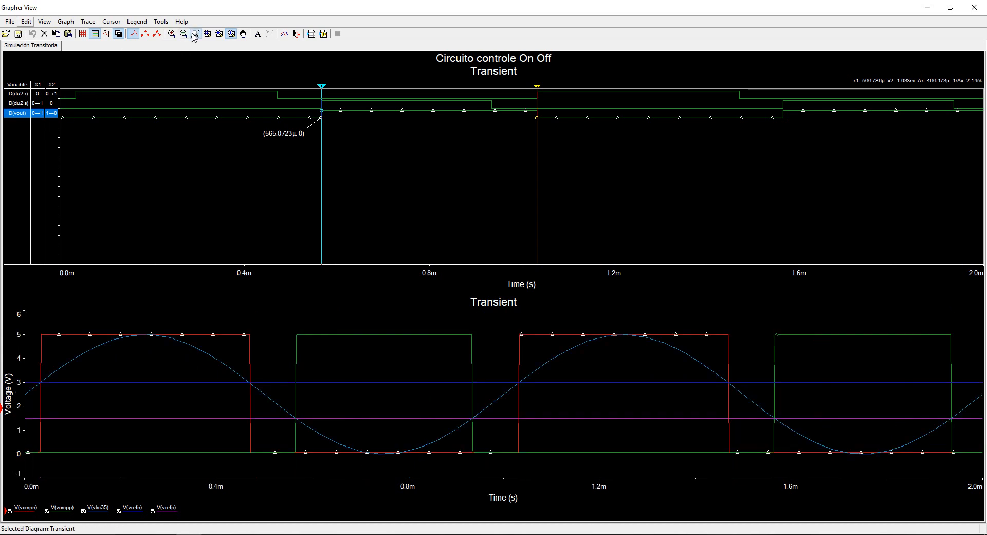
drag(187, 364, 210, 419)
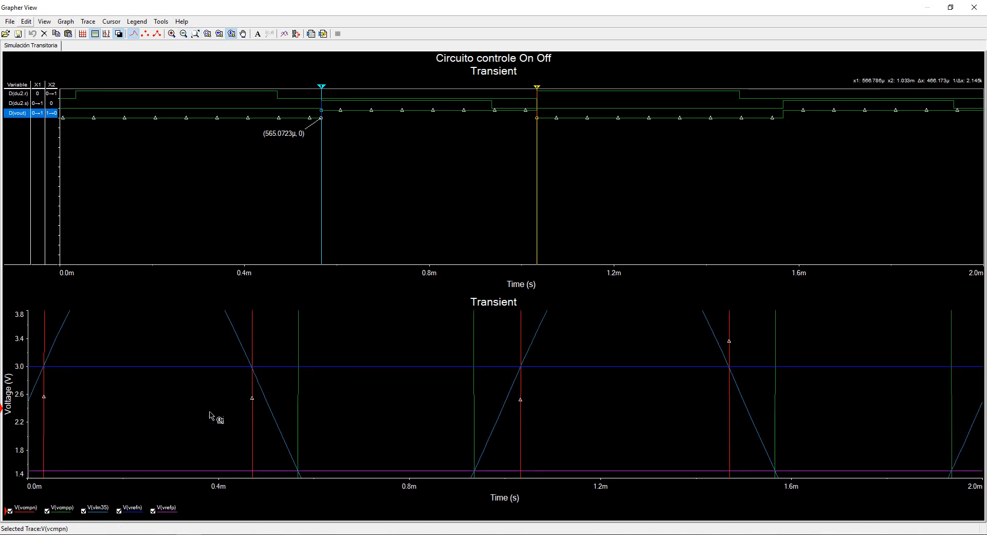
click(195, 35)
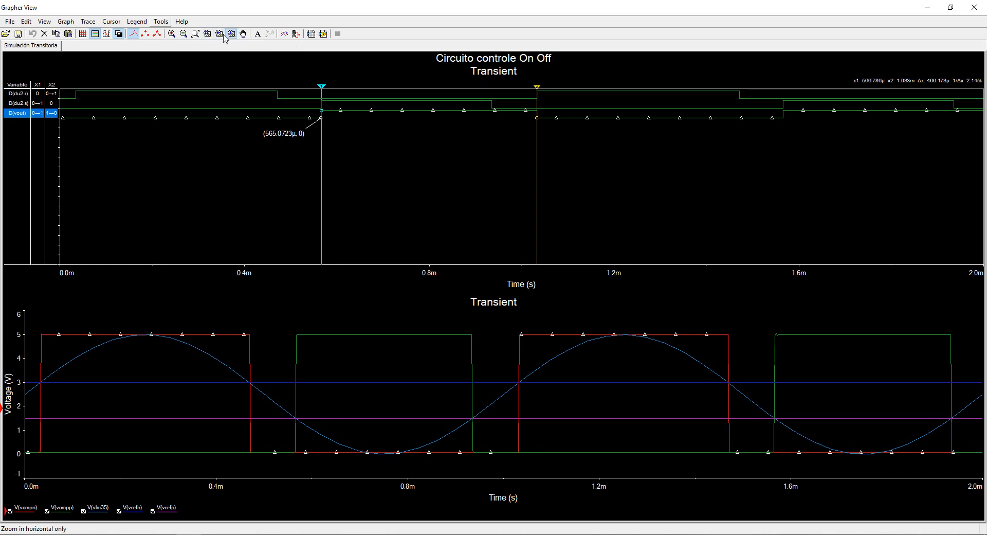
- Zoom the analog graph horizontally into the first V(vcmpp) rising edge, spanning about 563.5 to 568 µs
click(220, 34)
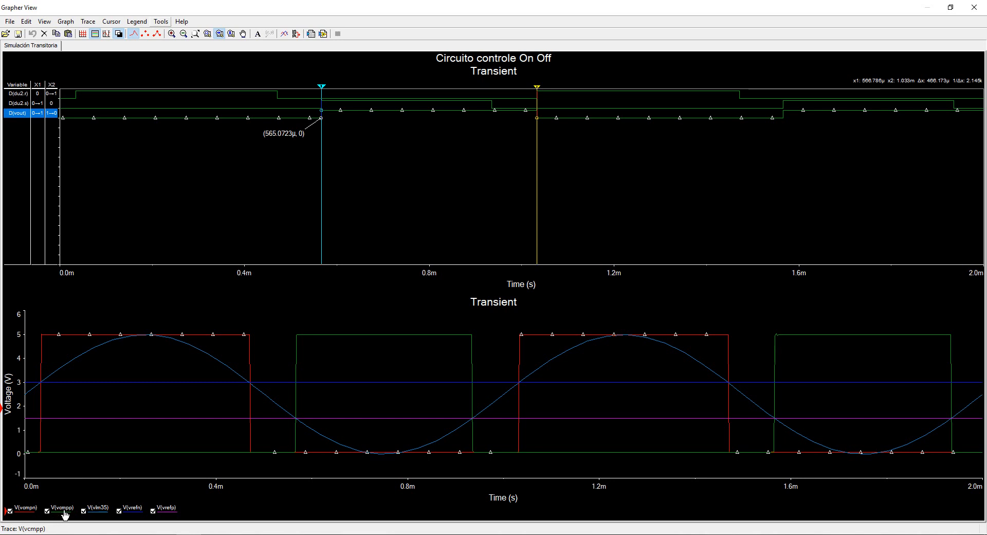
drag(286, 395, 306, 397)
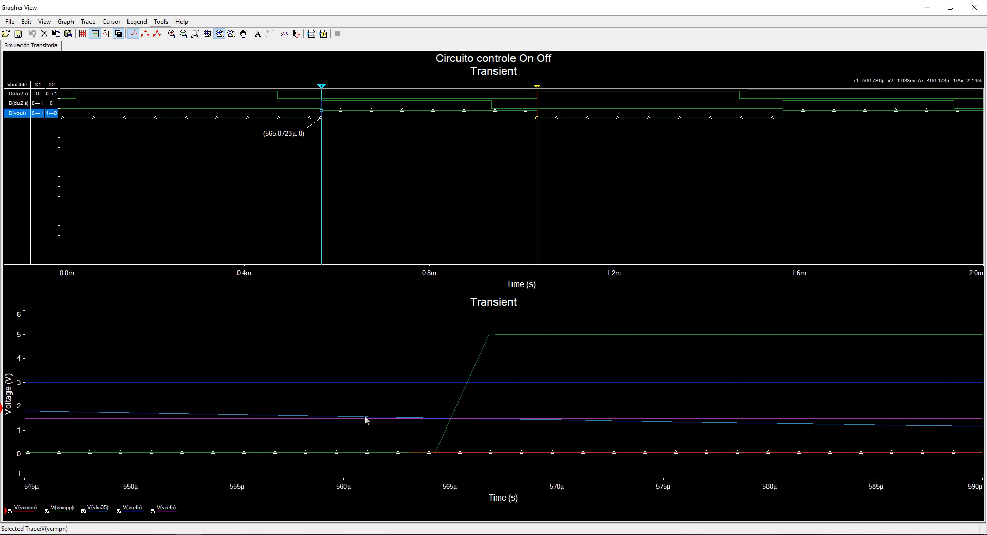
drag(428, 400, 508, 409)
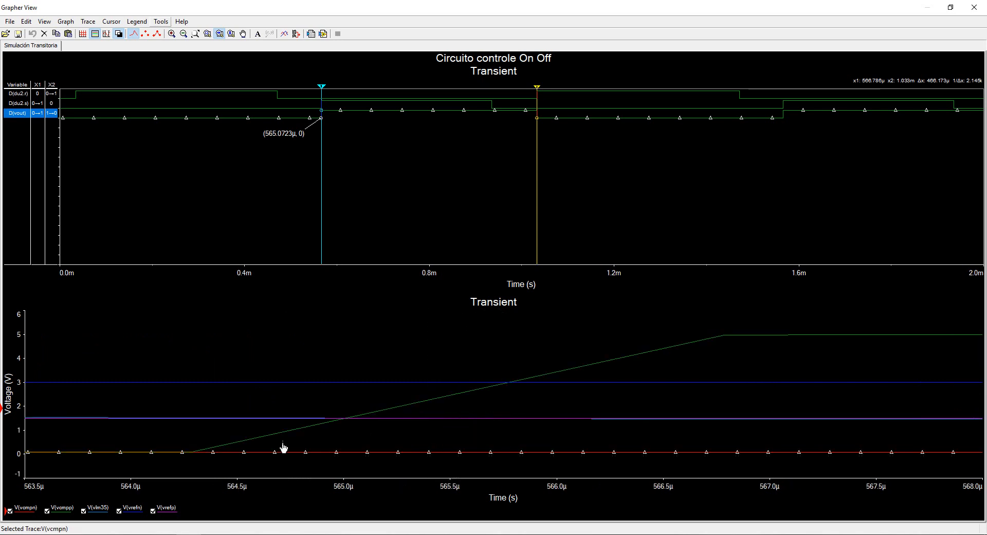
- Show the cursors on the analog Transient graph and move the cursor readout window to the middle of the graph
click(241, 54)
click(73, 289)
click(106, 33)
drag(26, 308, 31, 309)
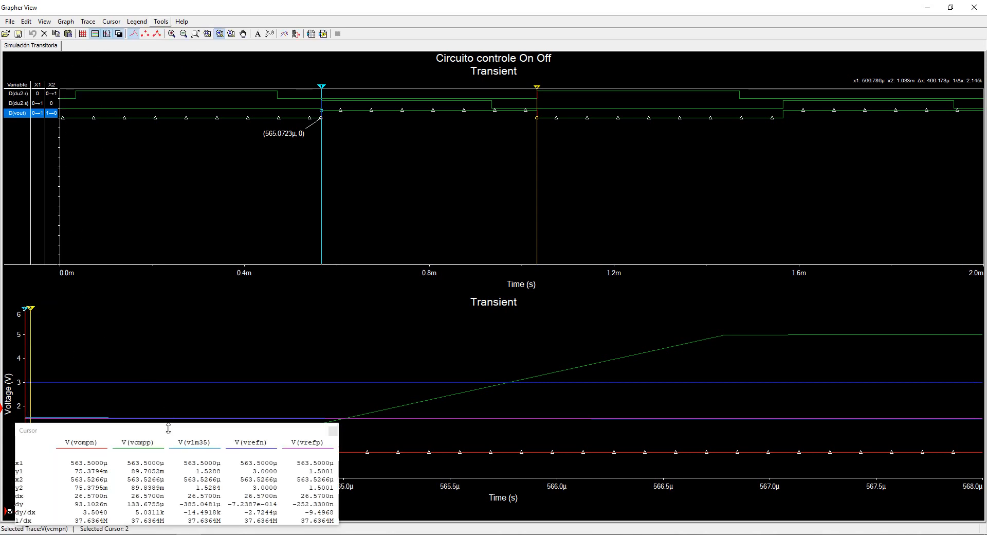
mouse_move(169, 428)
mouse_down()
mouse_move(560, 356)
mouse_move(520, 293)
mouse_move(214, 304)
mouse_move(507, 301)
mouse_move(647, 377)
mouse_move(814, 387)
mouse_move(754, 380)
mouse_move(658, 392)
mouse_move(348, 353)
mouse_up()
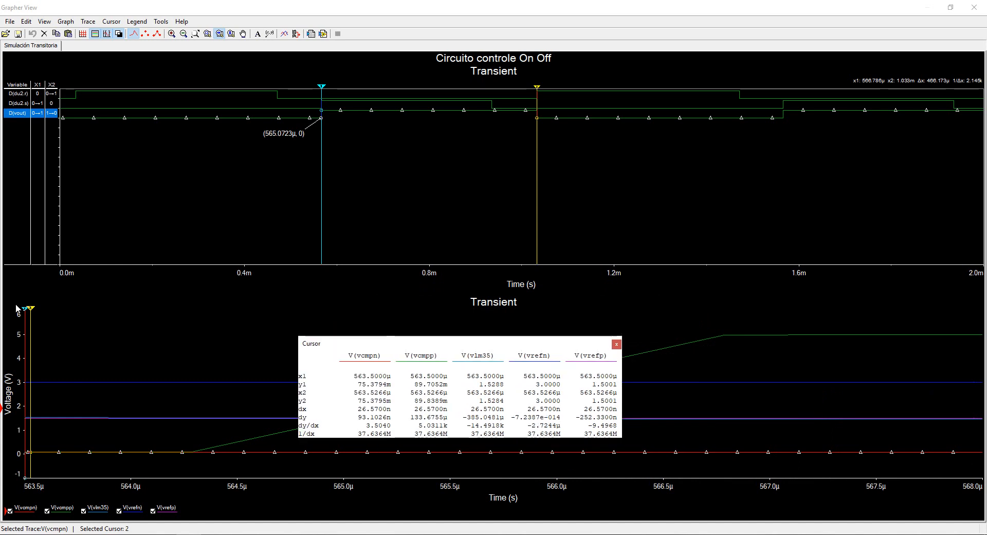
- Place cursor 2 near the end of the V(vcmpp) rise at about 566.75 µs and send cursor 1 to the previous Y minimum
drag(32, 309, 718, 341)
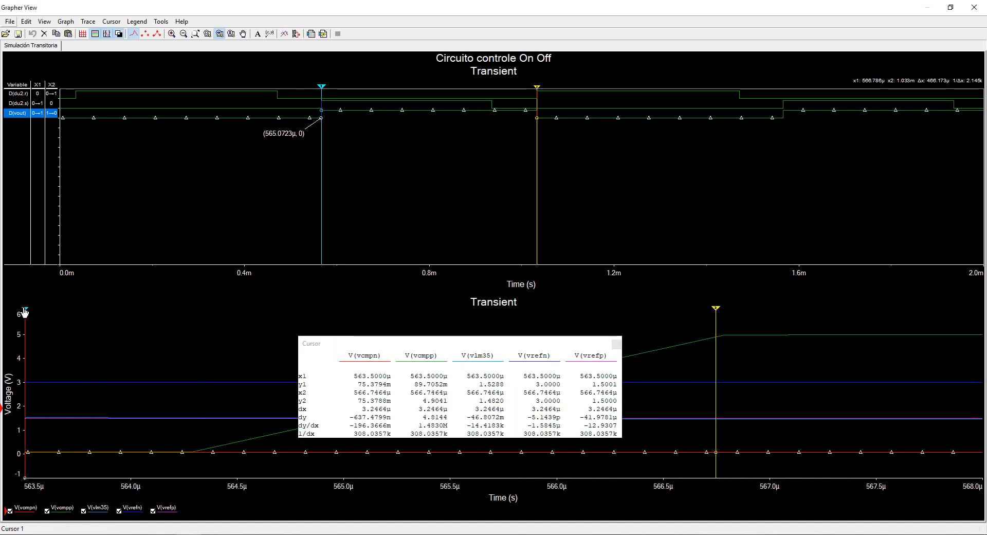
drag(24, 308, 222, 344)
right_click(222, 344)
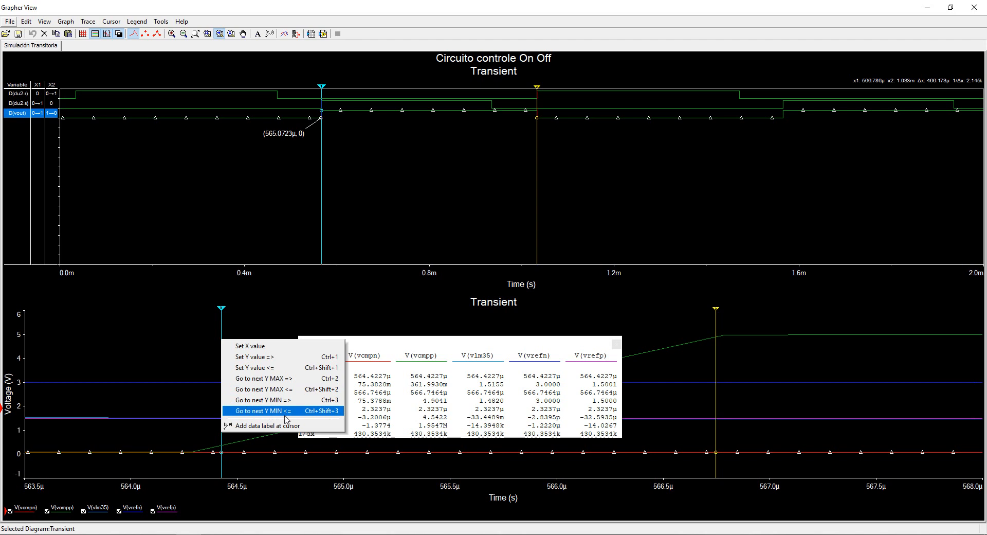
click(250, 411)
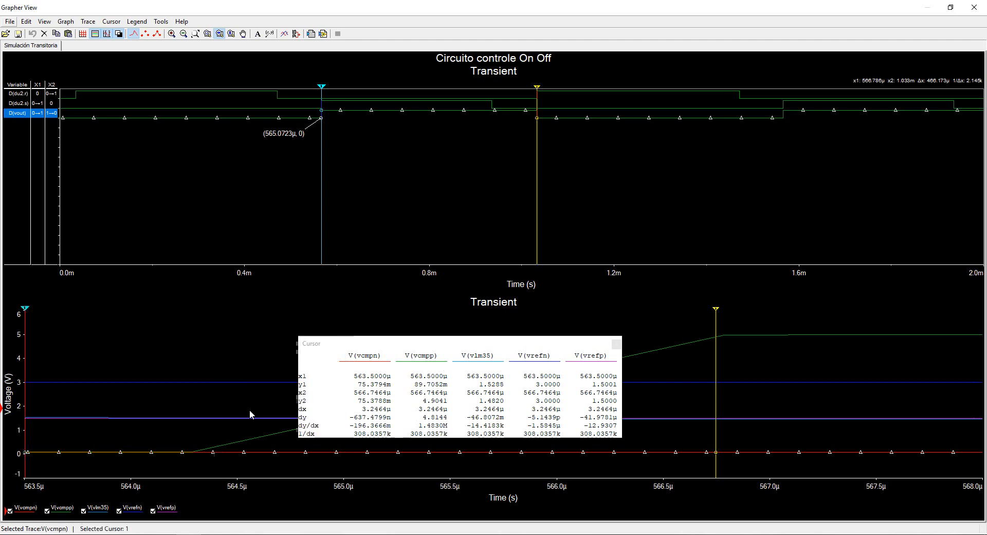
- Move cursor 1 to the start of the V(vcmpp) rise at about 564.28 µs and cursor 2 to its end at about 566.78 µs
drag(32, 314, 192, 352)
click(192, 352)
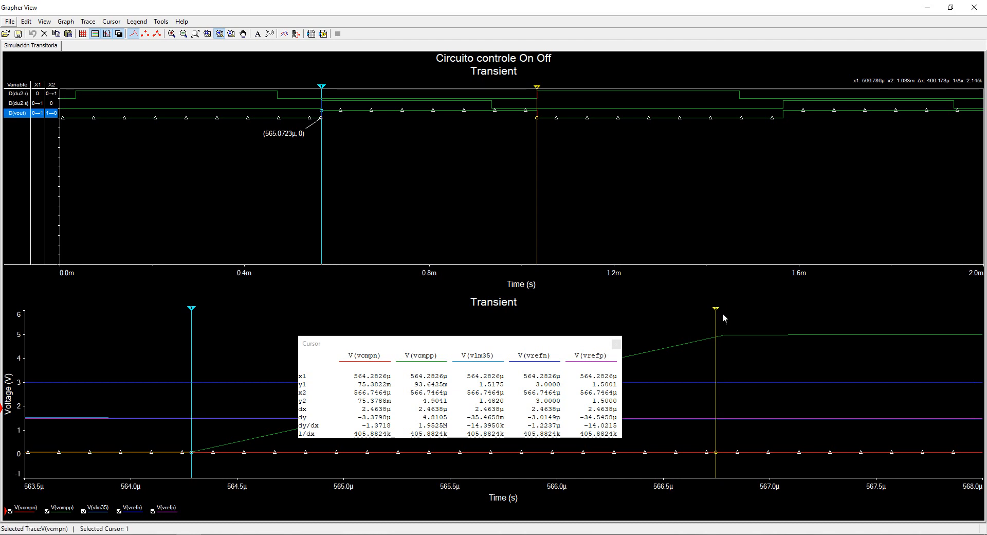
drag(716, 309, 723, 311)
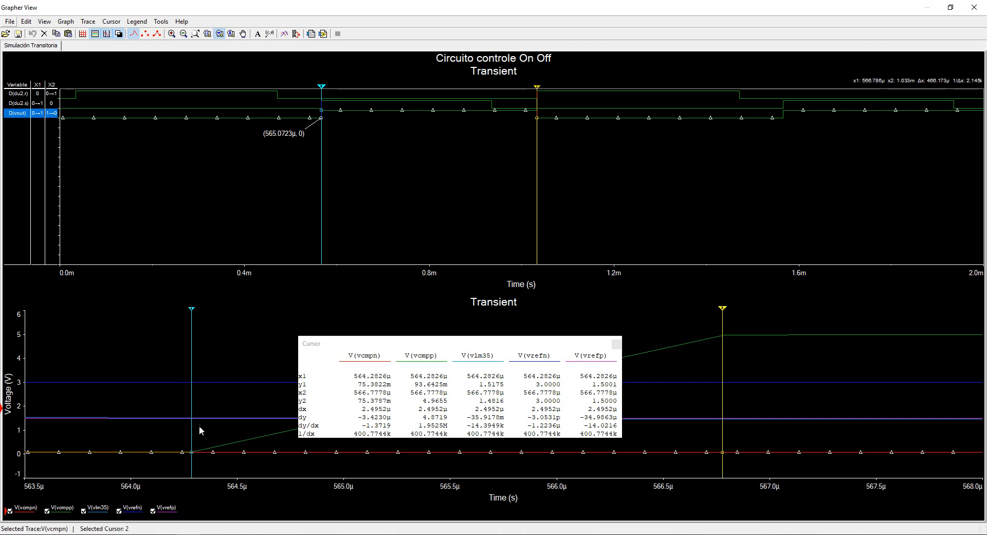
- Select the V(vcmpp) trace, reposition cursor 1 at the start of its rise at about 564.28 µs and read the cursor differences
click(239, 445)
drag(195, 352, 238, 353)
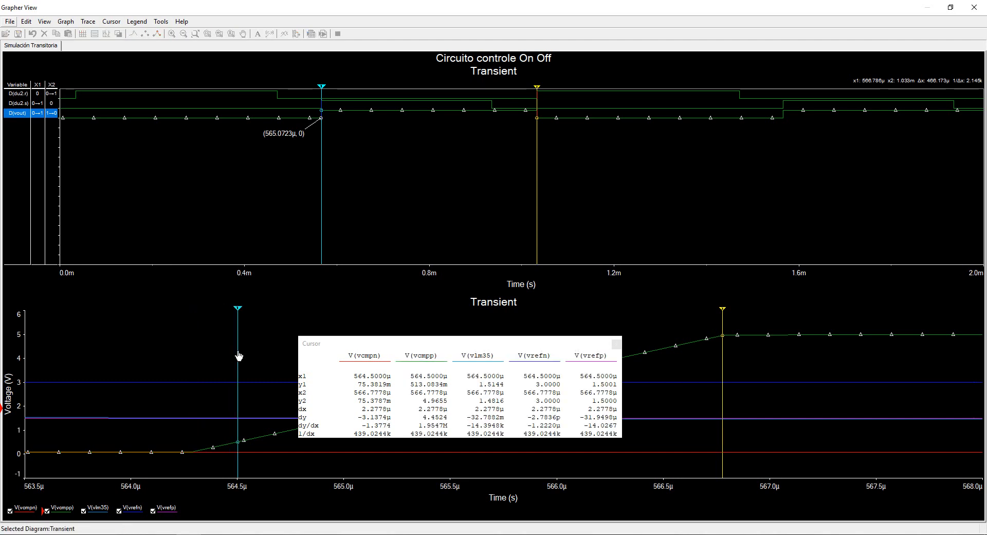
right_click(258, 439)
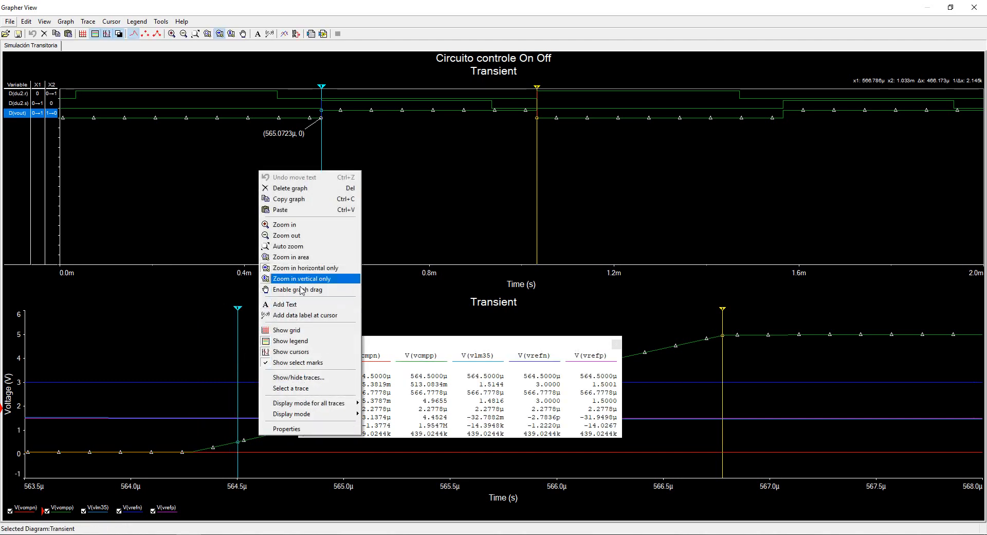
click(235, 325)
drag(232, 311, 192, 320)
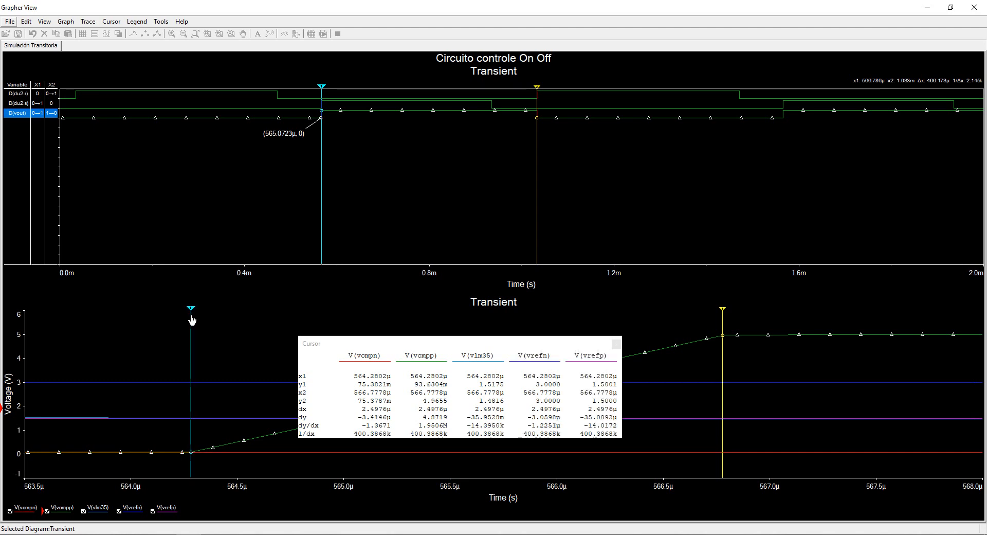
click(192, 319)
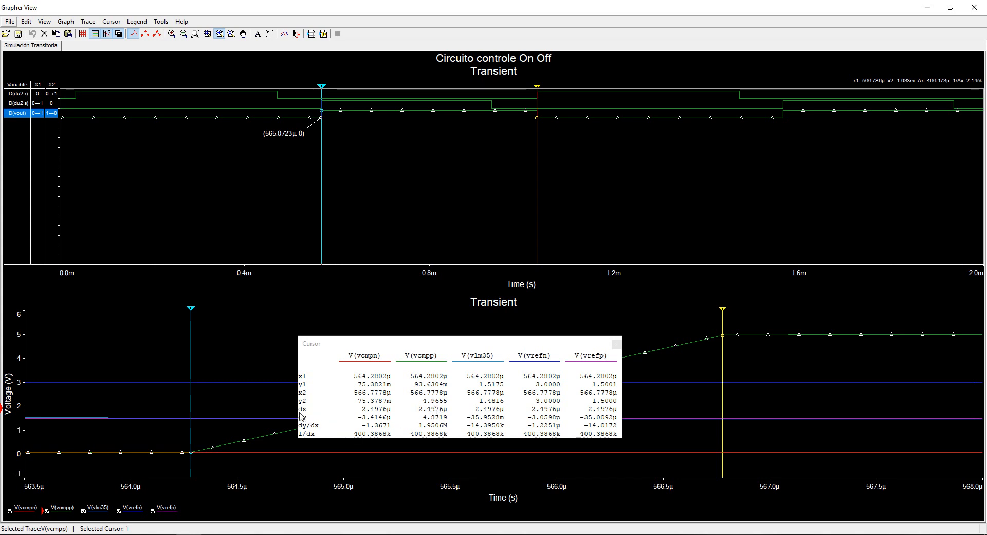
click(423, 413)
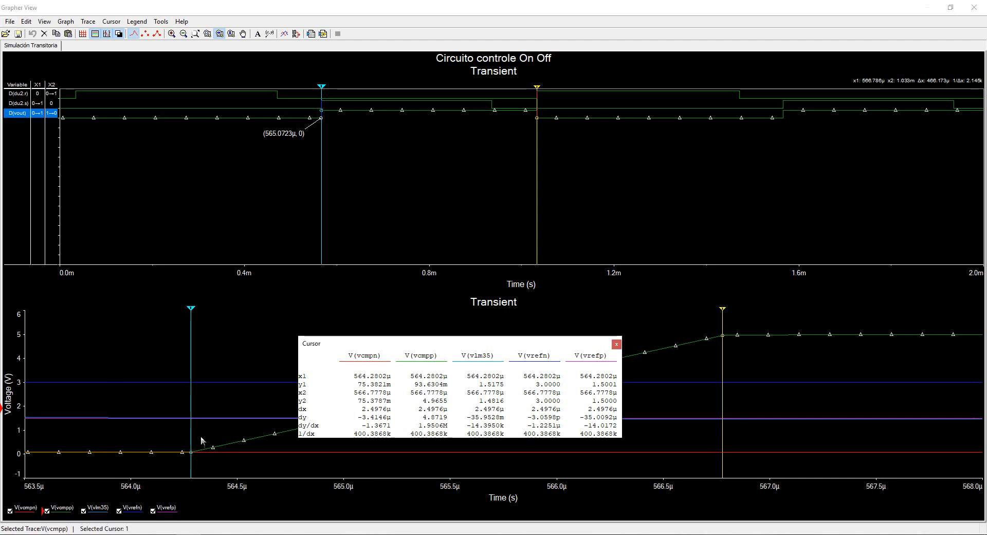
click(251, 412)
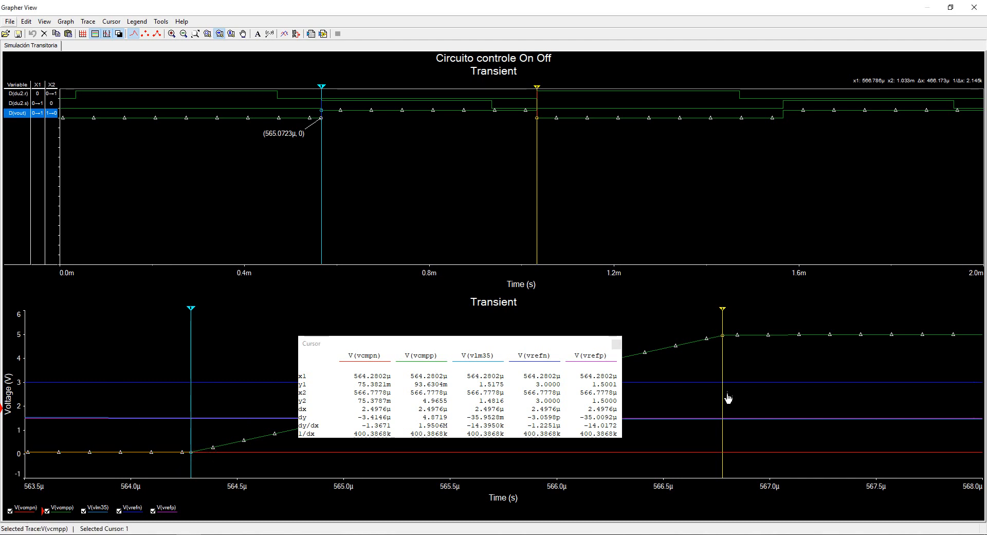
- Add a data label at cursor 2 on the V(vcmpp) trace and move it just below the end of the rise
right_click(721, 335)
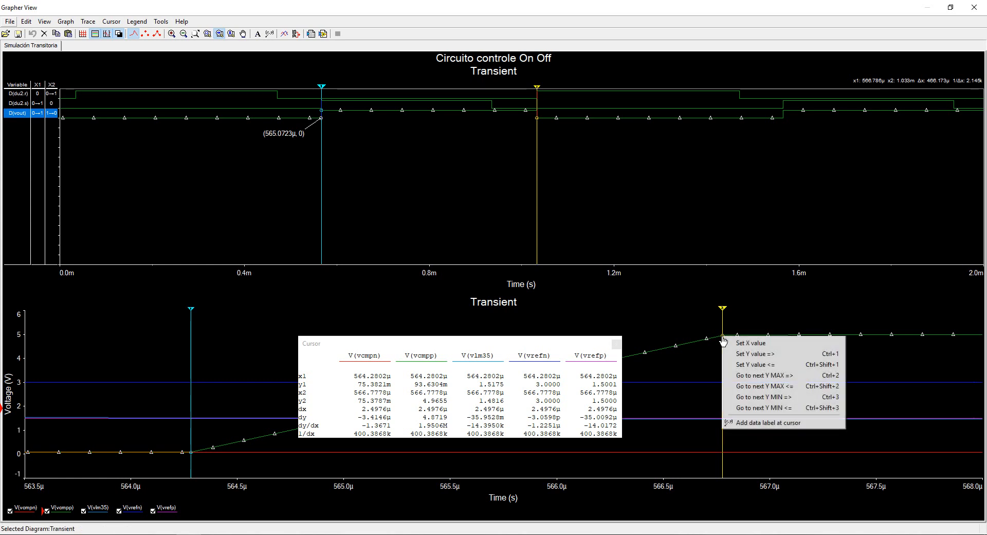
click(748, 423)
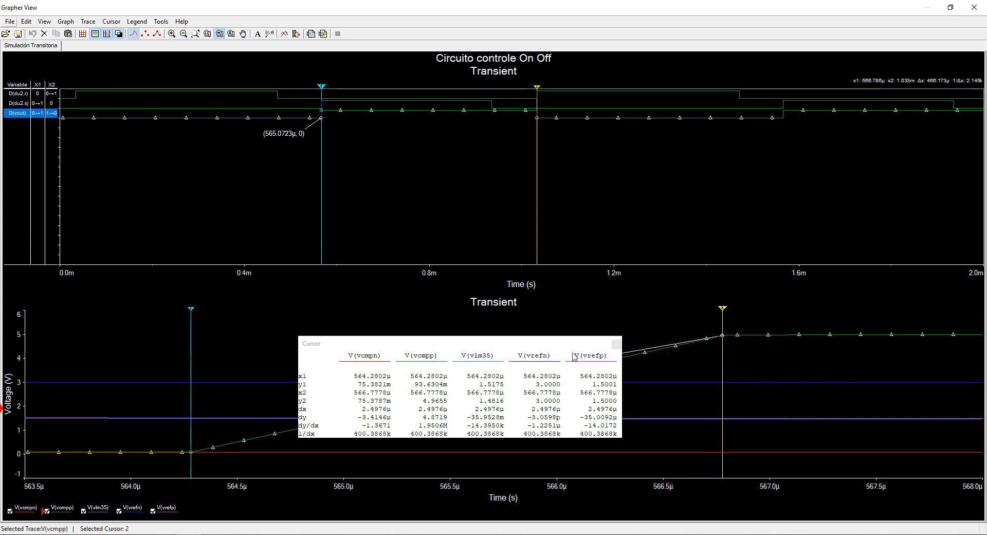
drag(571, 344, 453, 349)
drag(519, 376, 763, 344)
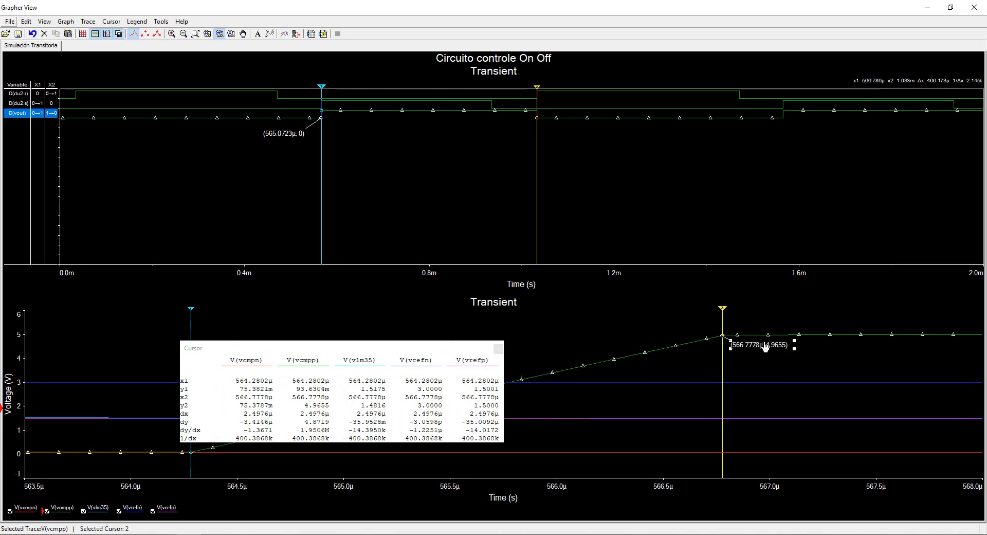
drag(419, 352, 569, 344)
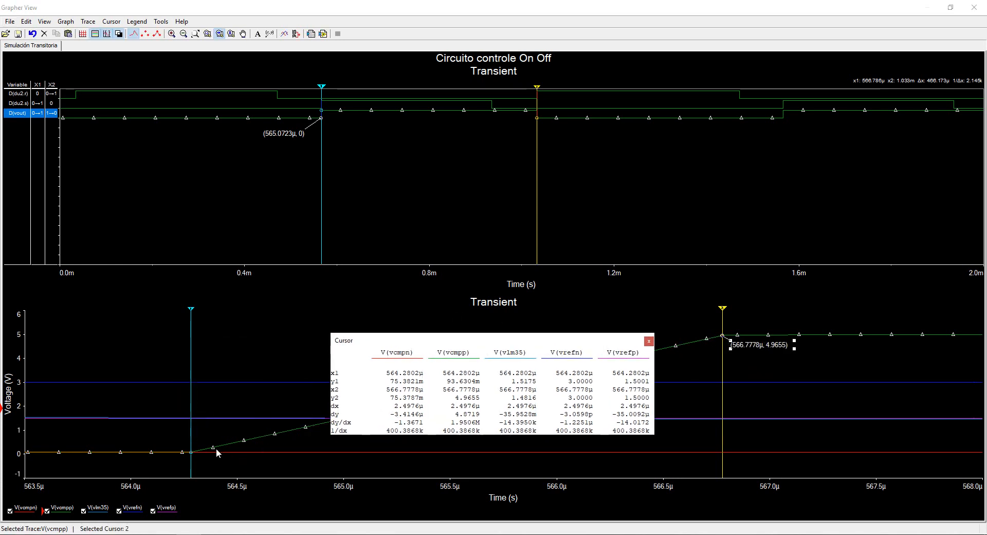
- Add a data label at cursor 1 on the V(vcmpn) trace and move it beside the start of the V(vcmpp) rise
right_click(193, 452)
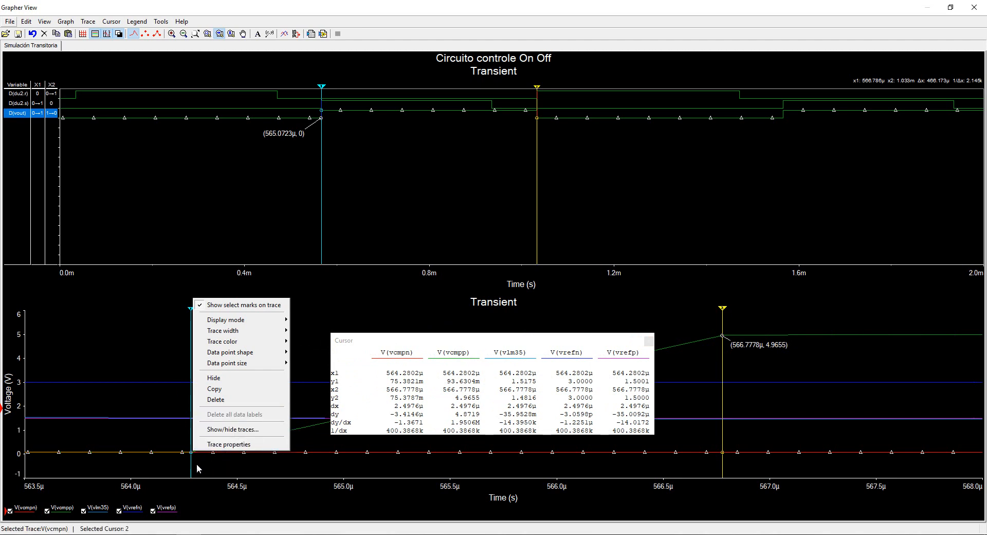
right_click(190, 464)
click(216, 460)
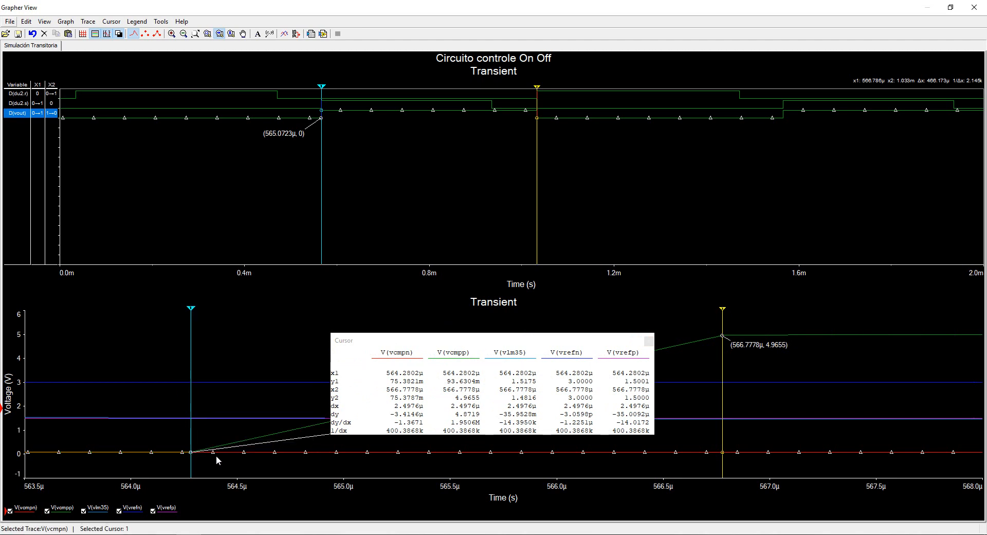
drag(487, 341, 435, 308)
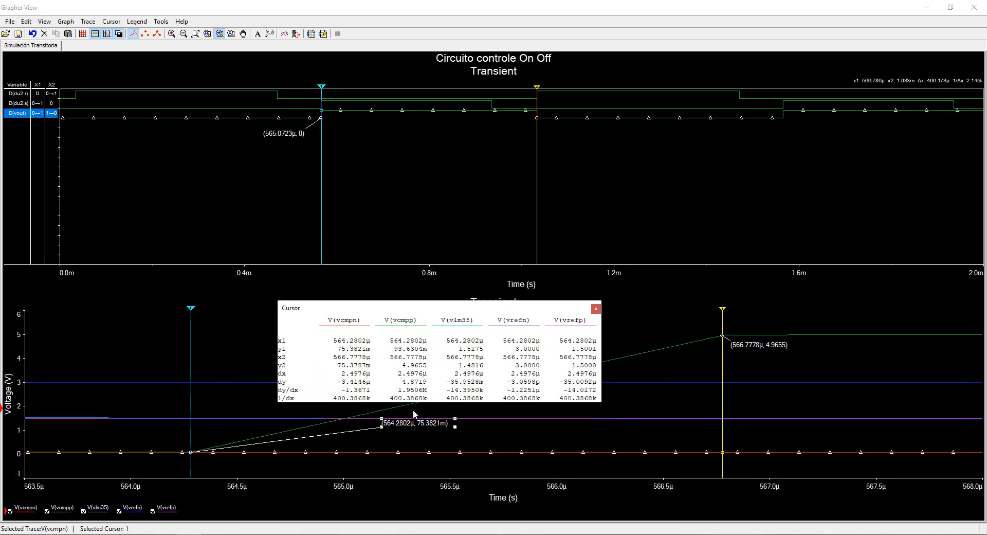
drag(410, 425, 147, 445)
drag(418, 310, 414, 345)
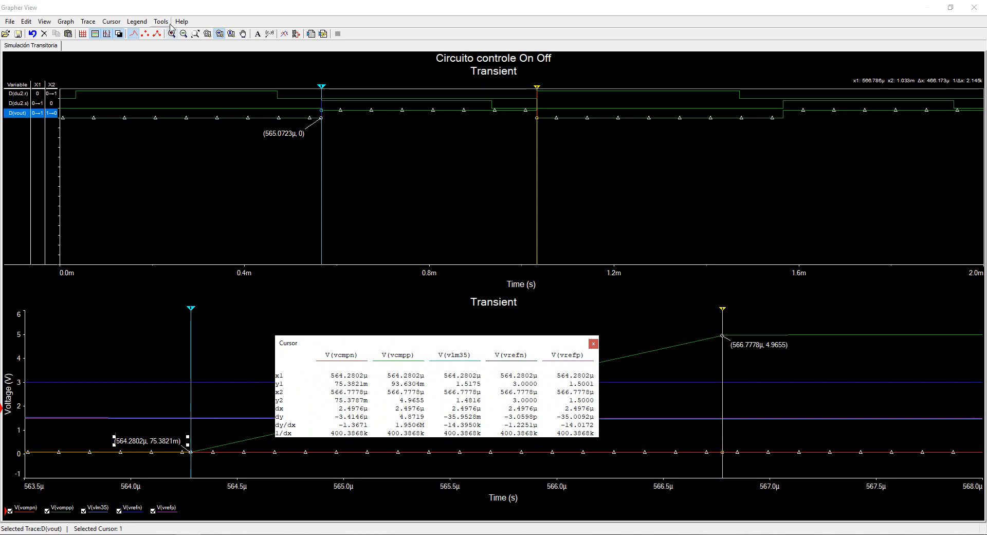
- Restore the analog graph's full time range with Auto zoom and hide its cursors and readout window
click(195, 33)
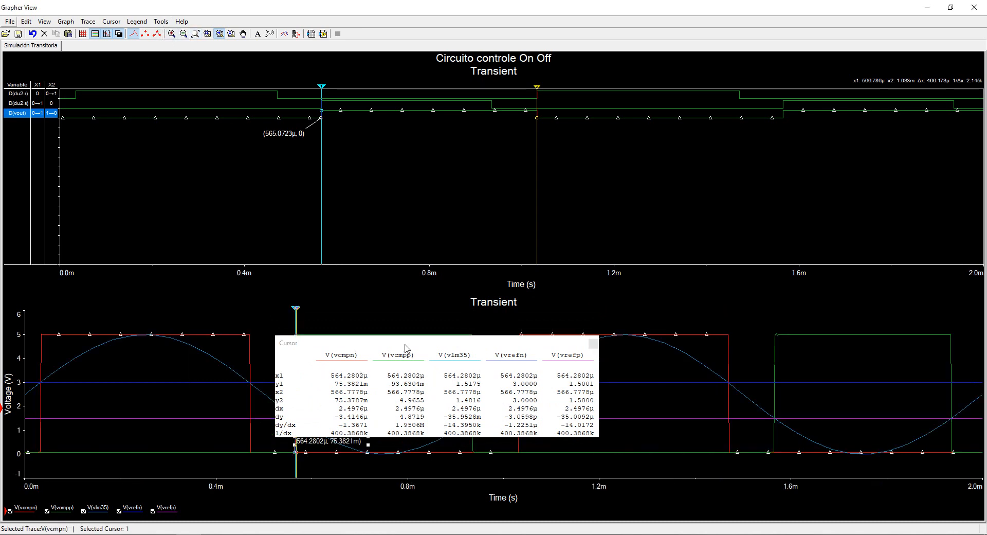
drag(405, 344, 508, 377)
click(697, 380)
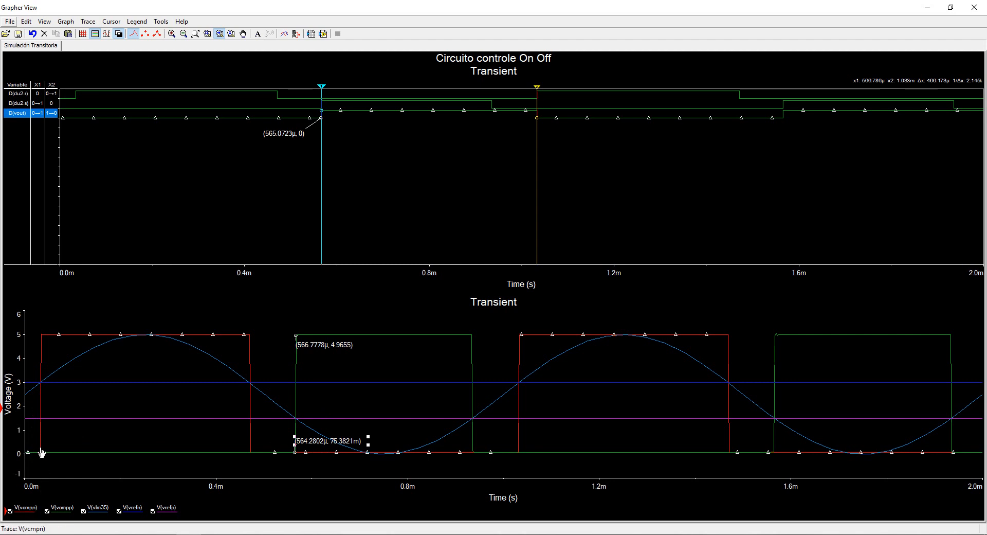
click(40, 425)
click(520, 384)
click(274, 208)
click(587, 389)
click(252, 451)
click(342, 451)
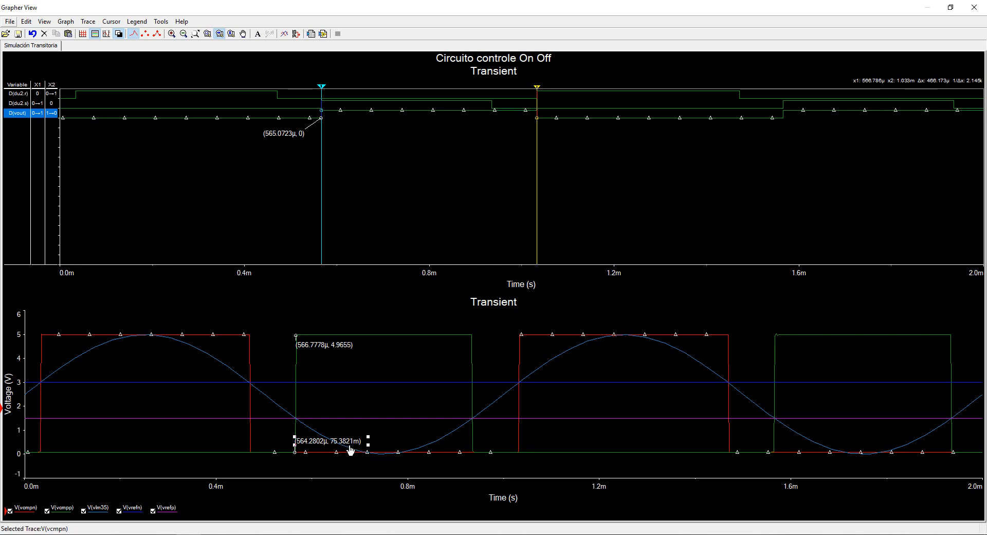